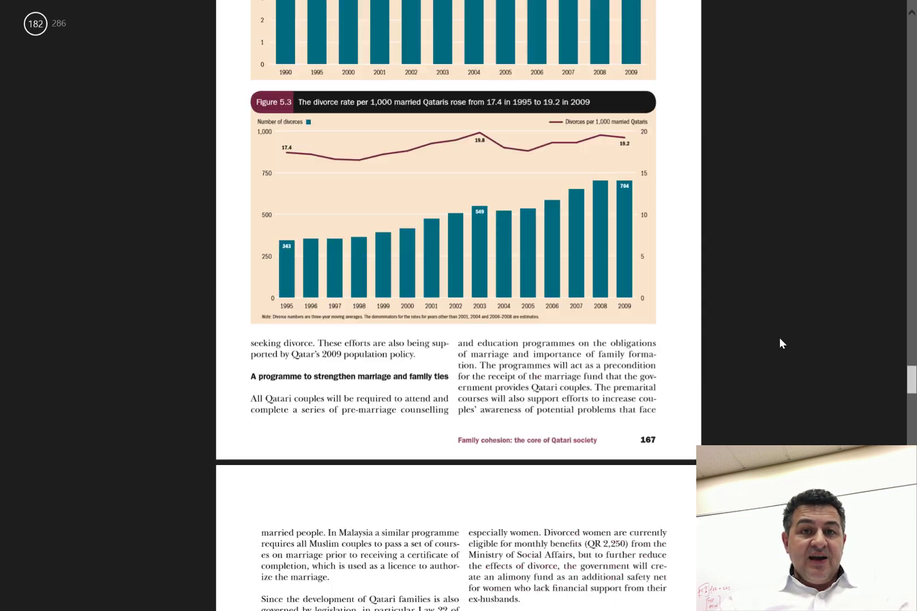
scroll(776, 339, up, 20)
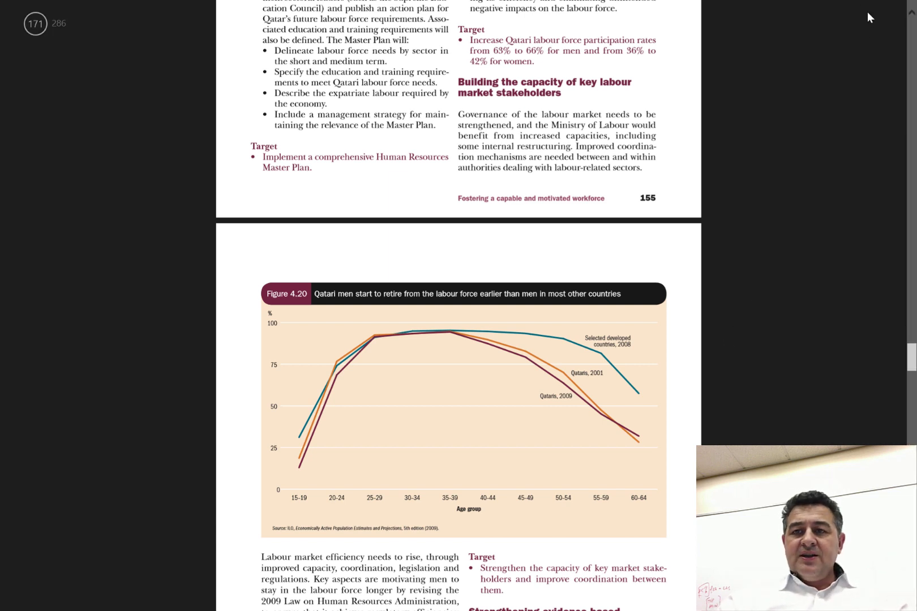
Scroll NDS_EN.pdf up to page 155 so Figure 4.20 on Qatari men's early retirement is visible.
mouse_move(867, 6)
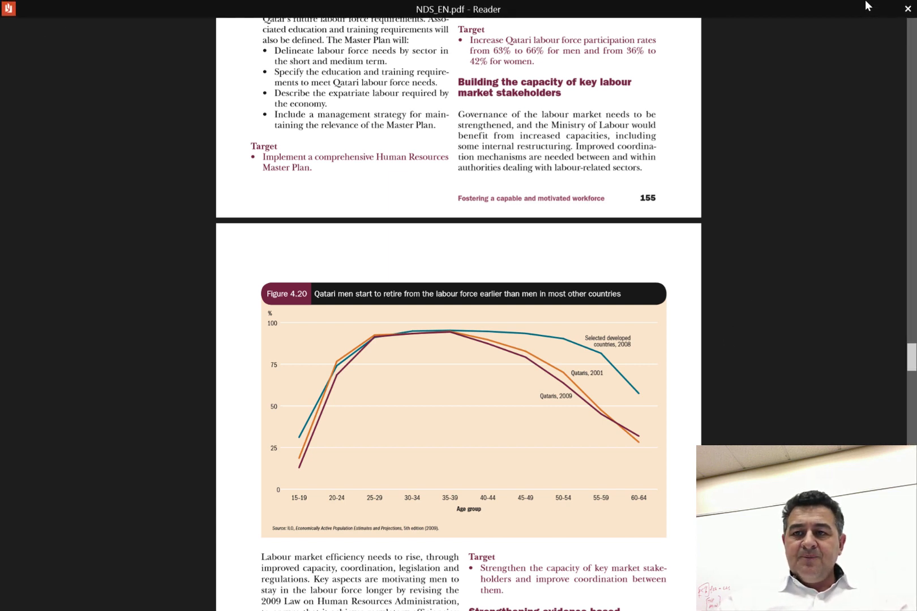
Close Reader and the Qatar folder, then find 'gdp' and open the GDP (current US$) indicator page.
click(905, 10)
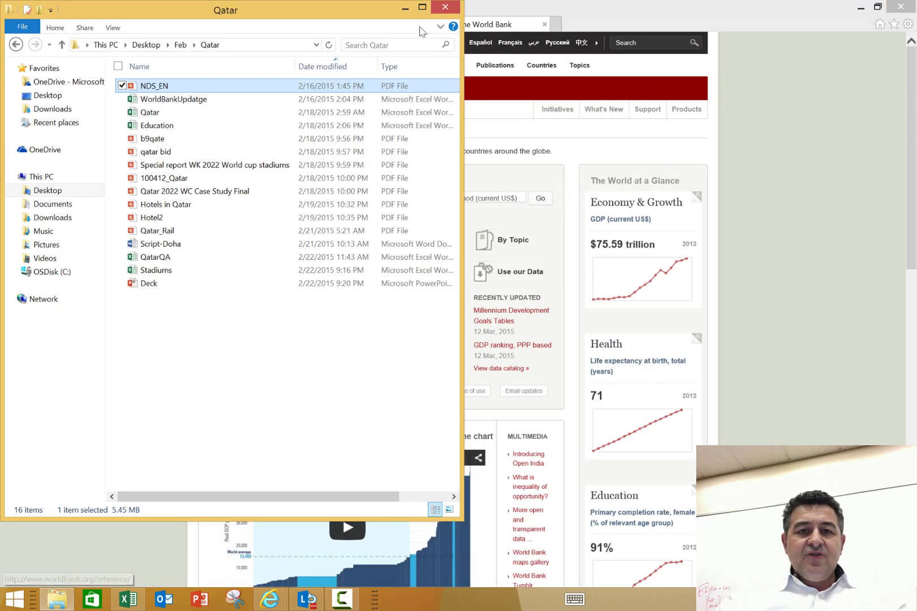
click(443, 10)
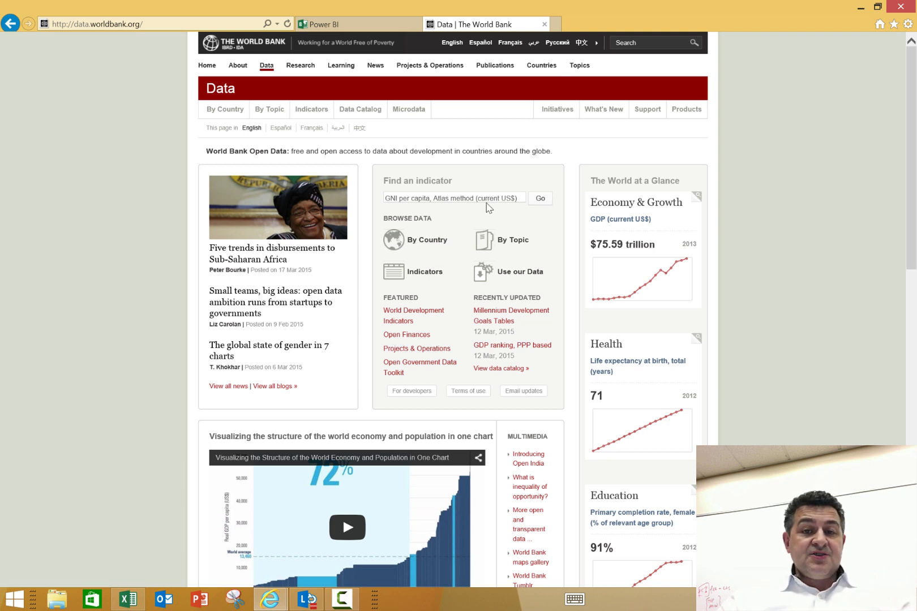
click(508, 198)
text(gdp)
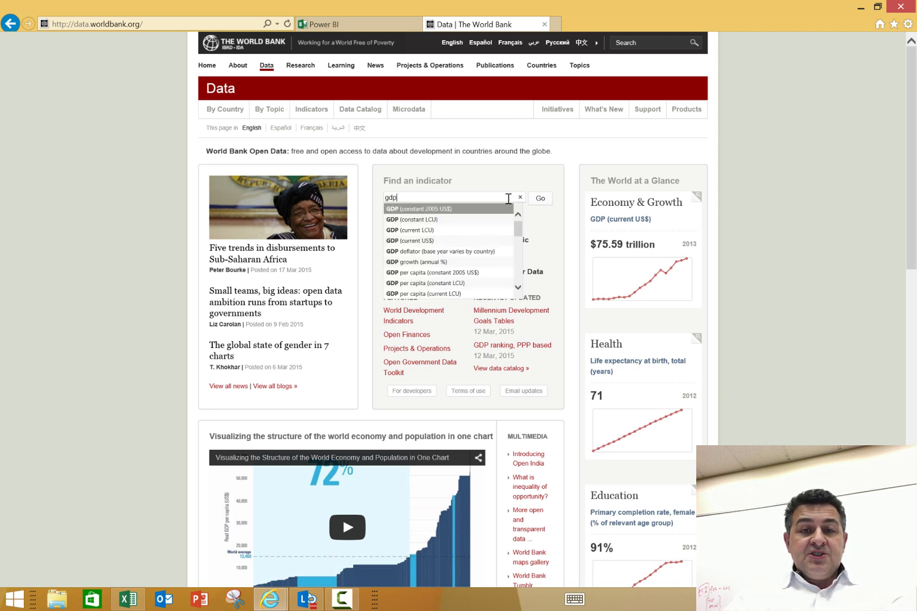
click(421, 241)
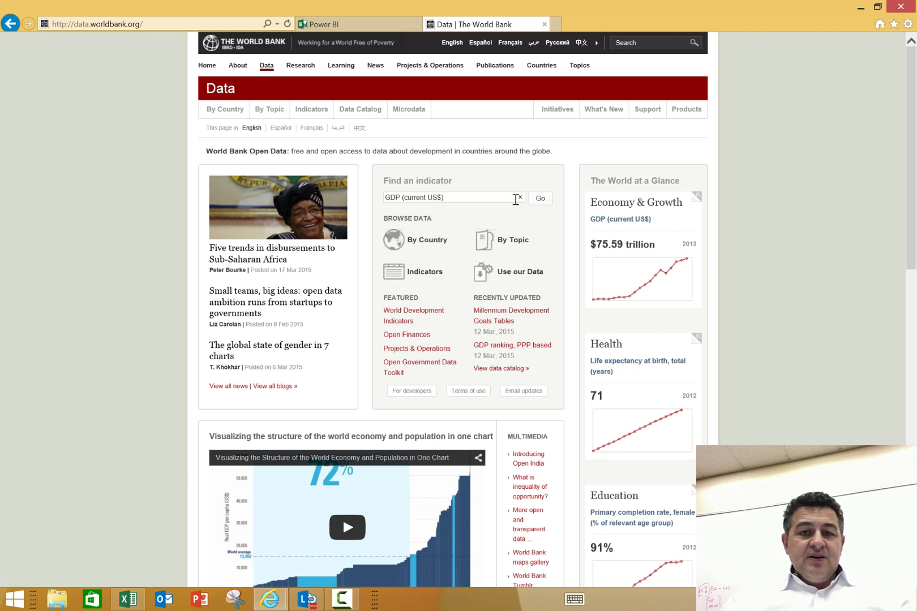
click(540, 201)
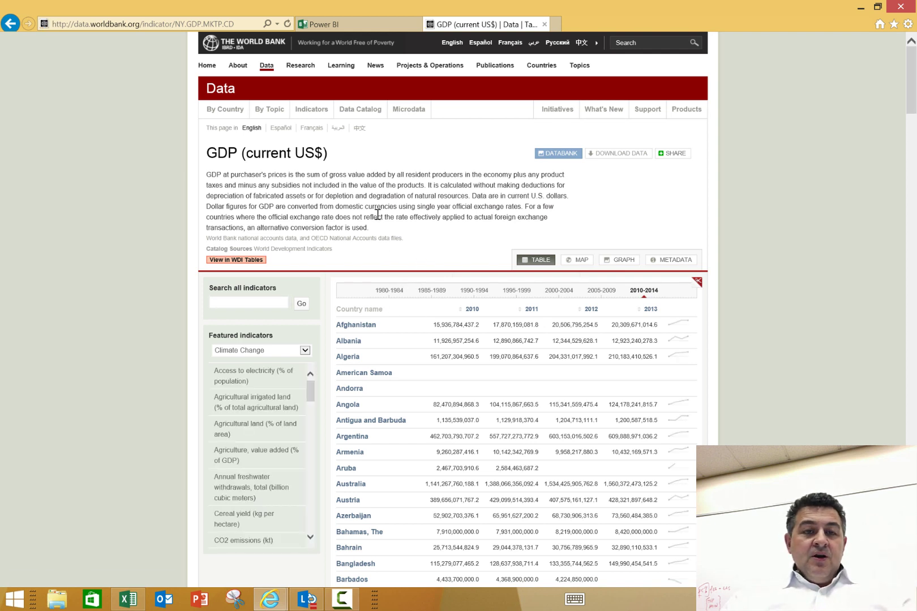
Copy the address of the indicator's Excel download link.
click(609, 157)
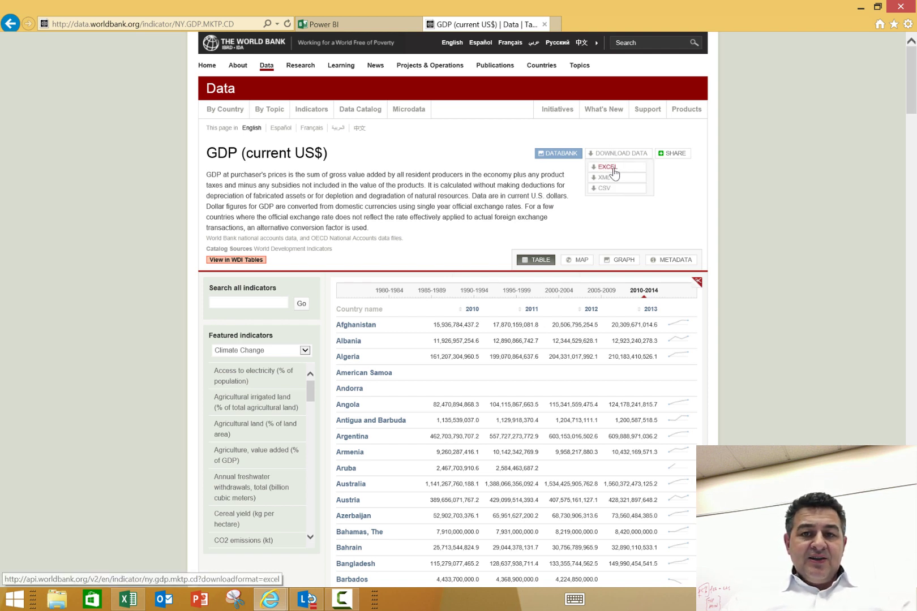
right_click(612, 170)
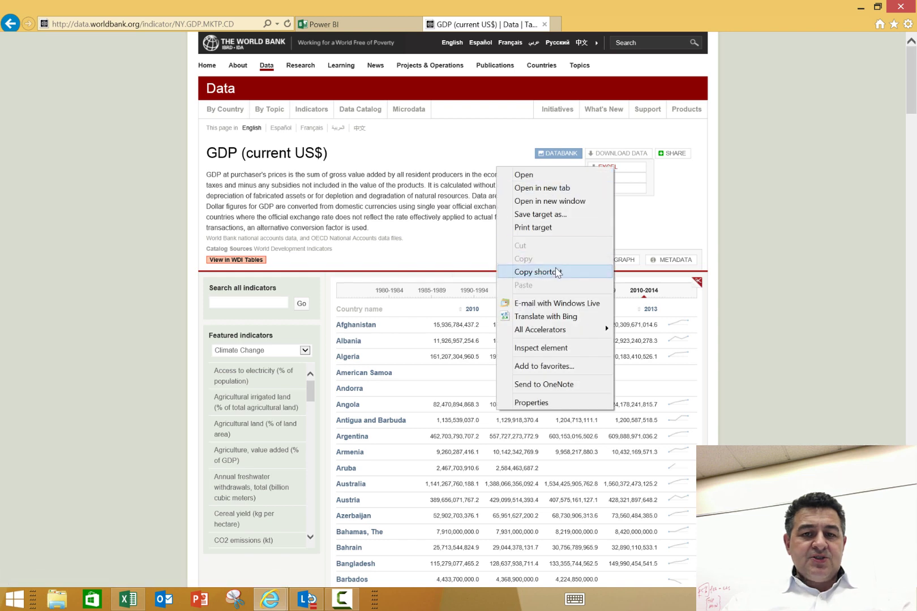
click(535, 271)
In QatarQA add a new sheet, import the pasted World Bank URL via From Web, and open Data.
click(128, 599)
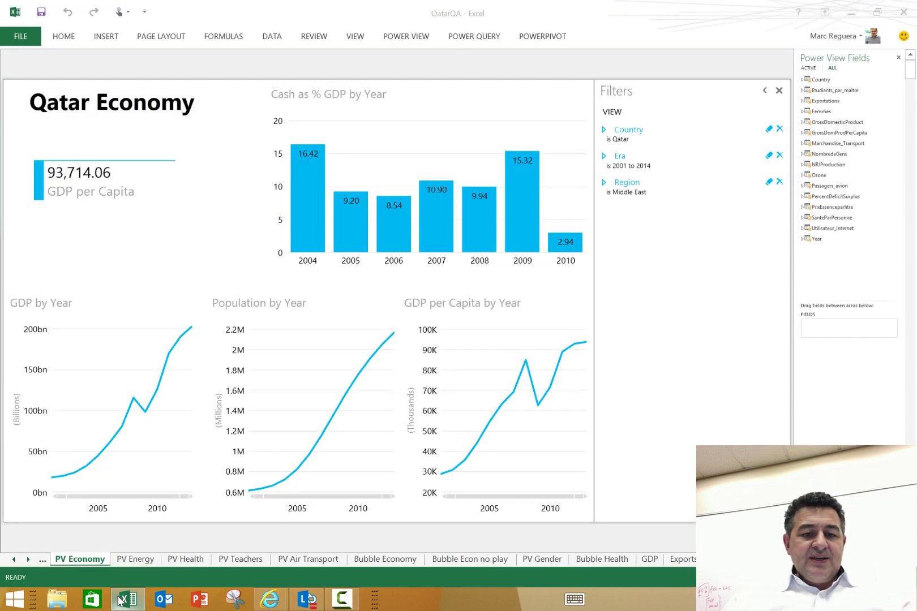
key(shift+F11)
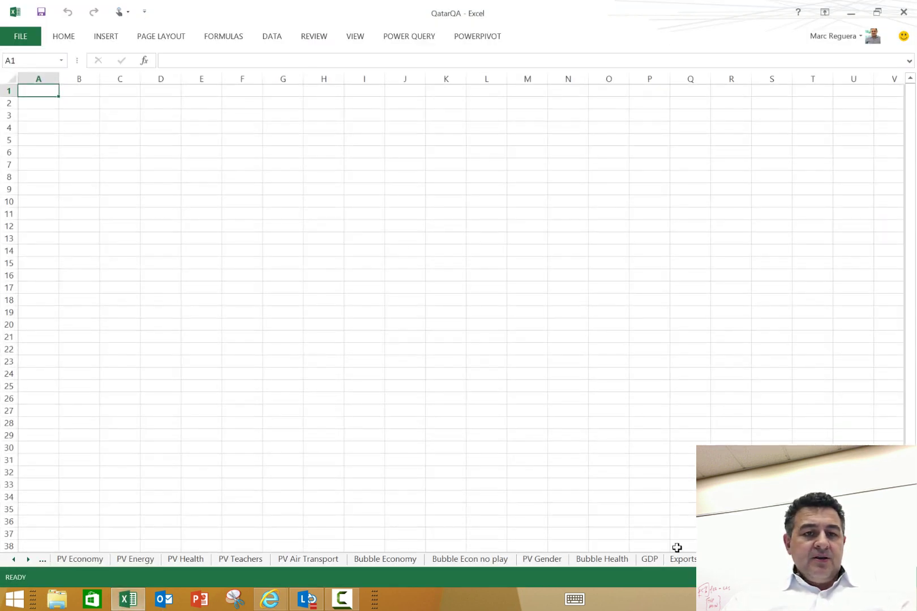
click(402, 39)
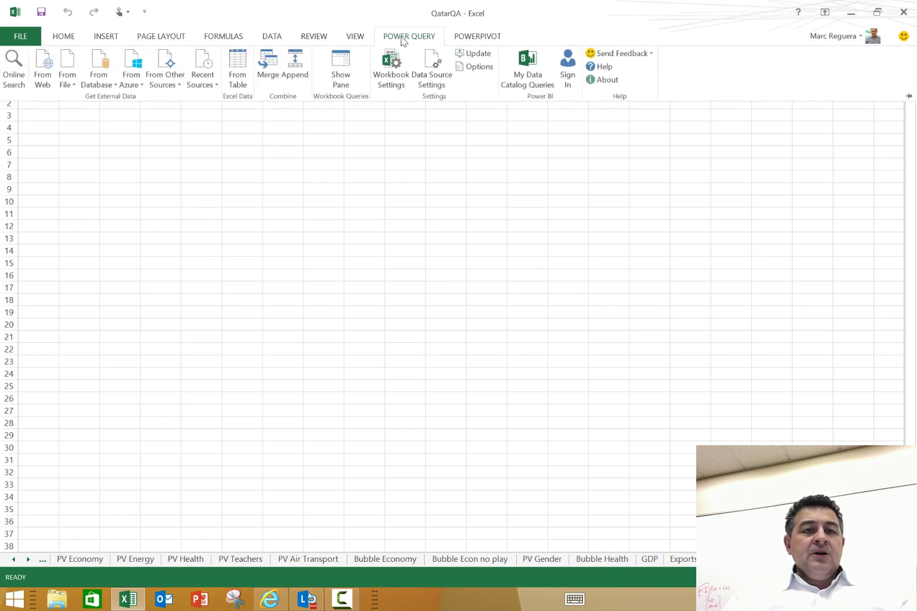
click(53, 85)
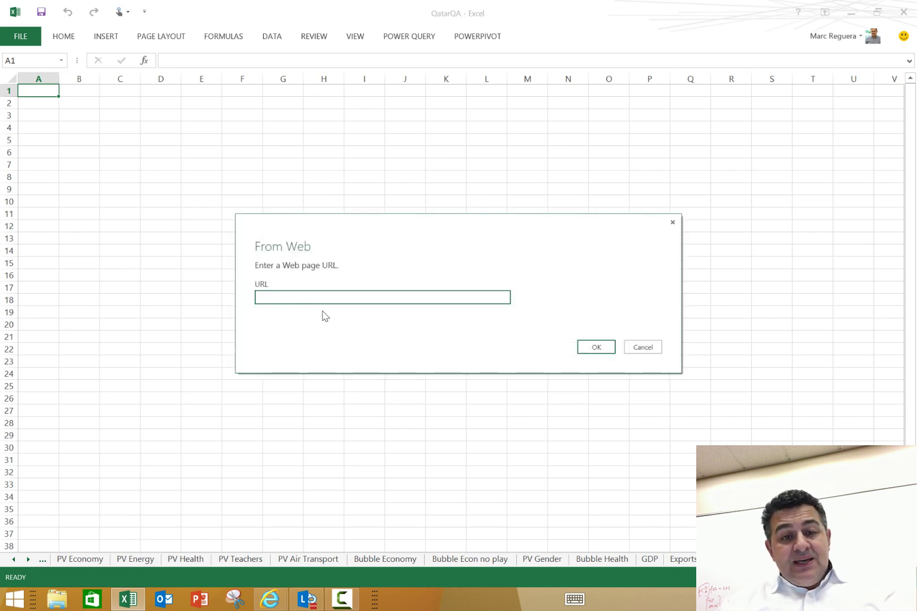
key(ctrl+v)
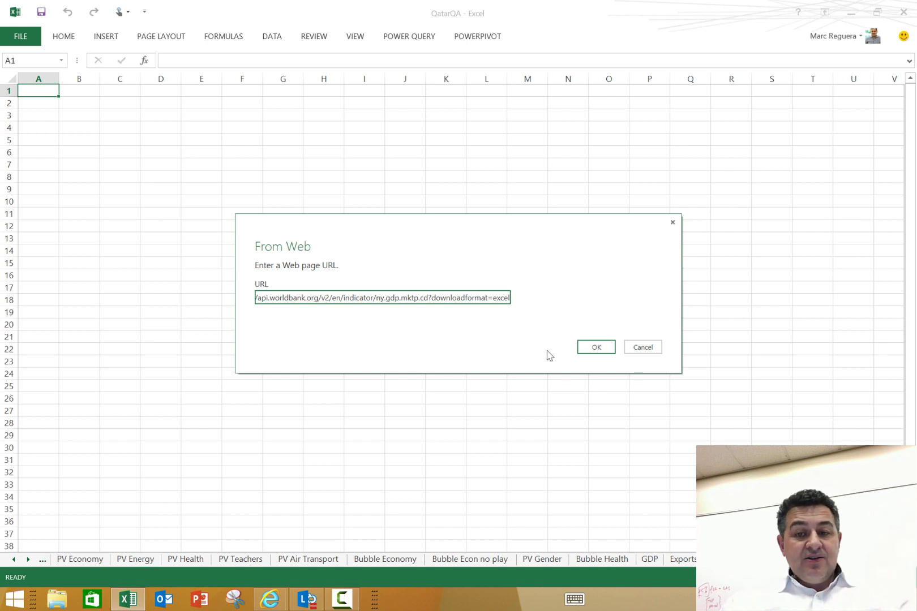
click(599, 348)
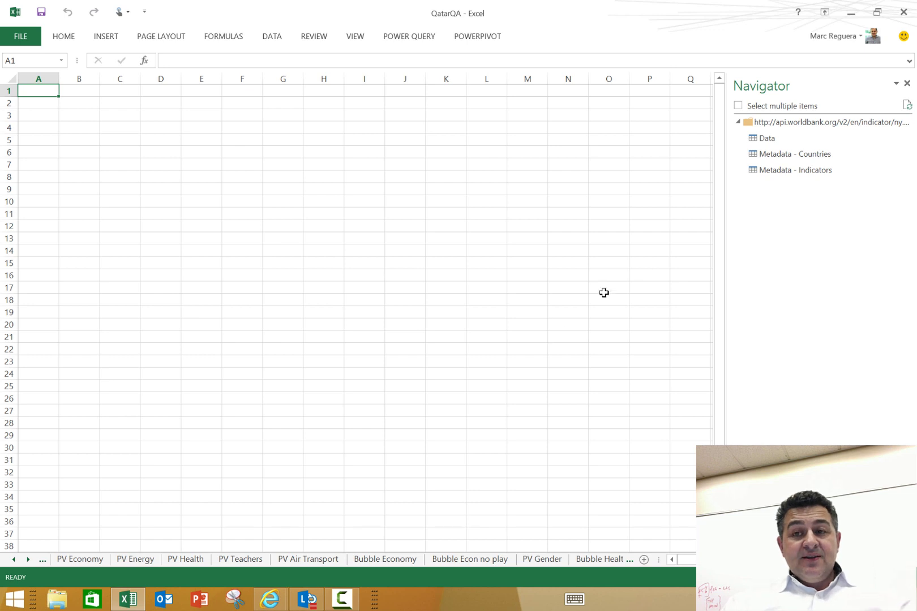
mouse_move(765, 144)
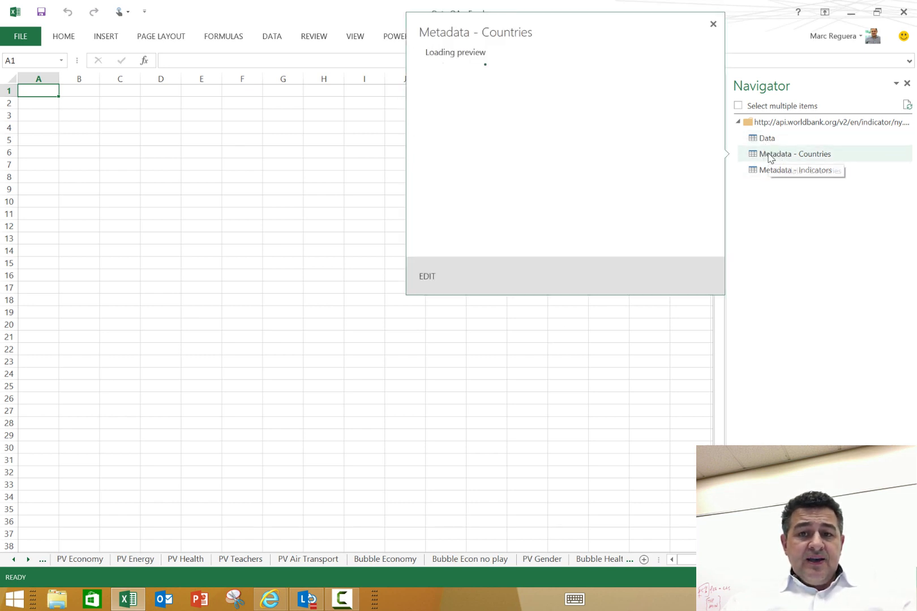
double_click(769, 141)
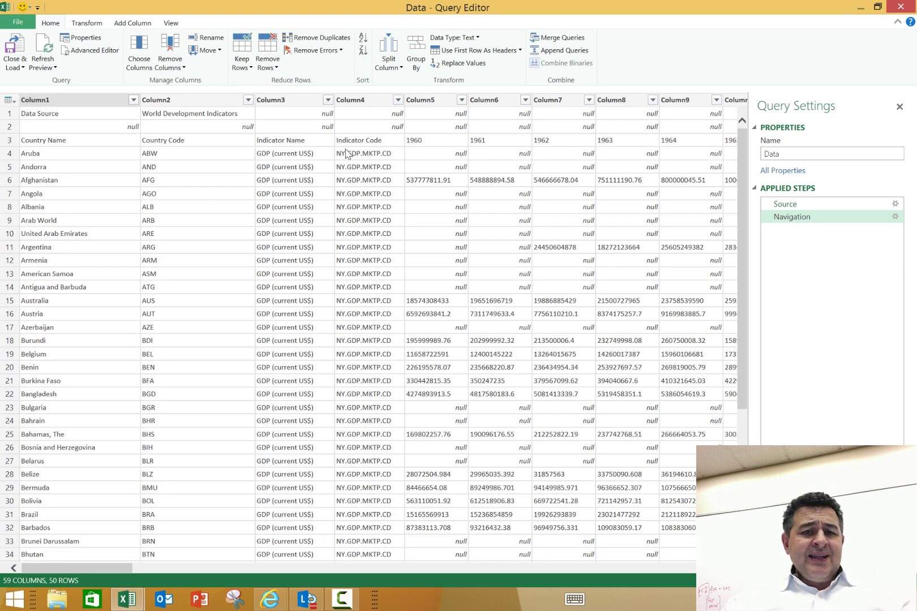
Promote the first row to headers three times until Country Name and the year headers appear.
click(14, 100)
click(22, 115)
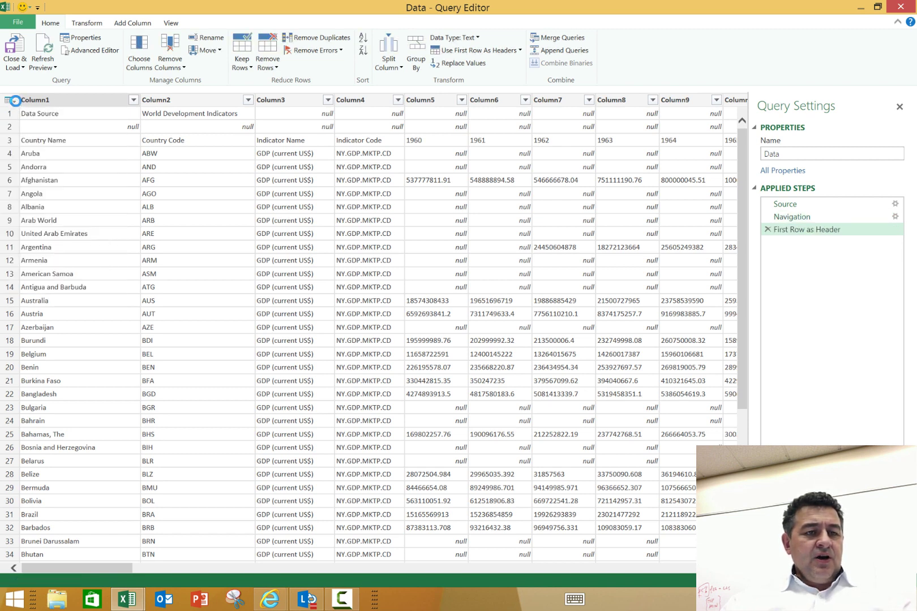
click(15, 100)
click(23, 115)
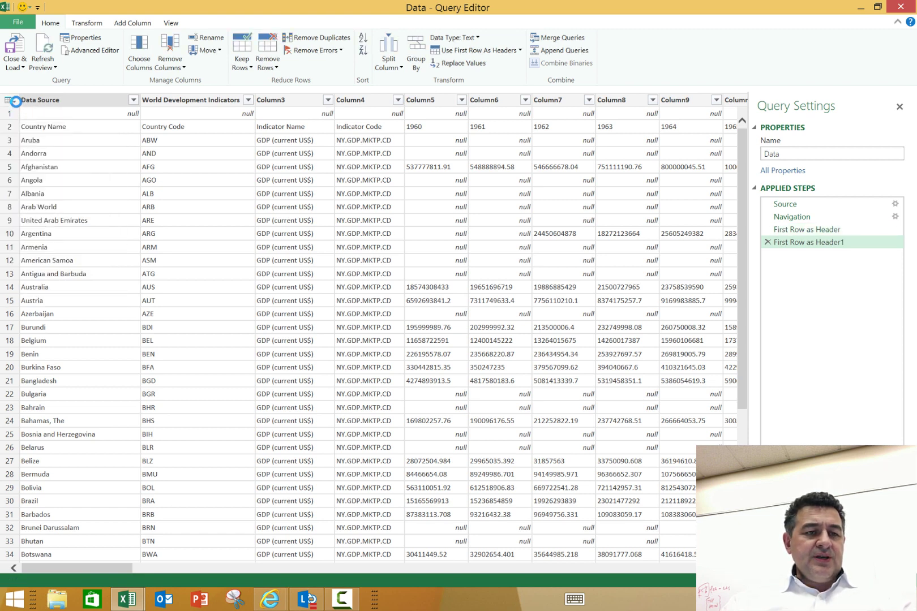
click(15, 100)
click(23, 116)
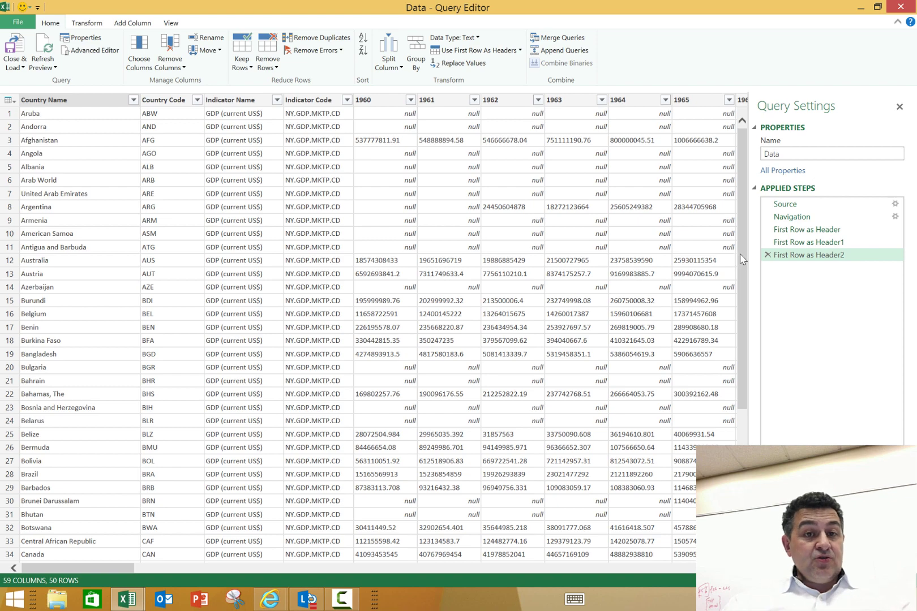
Select the year columns from 1960 through 2014.
click(380, 102)
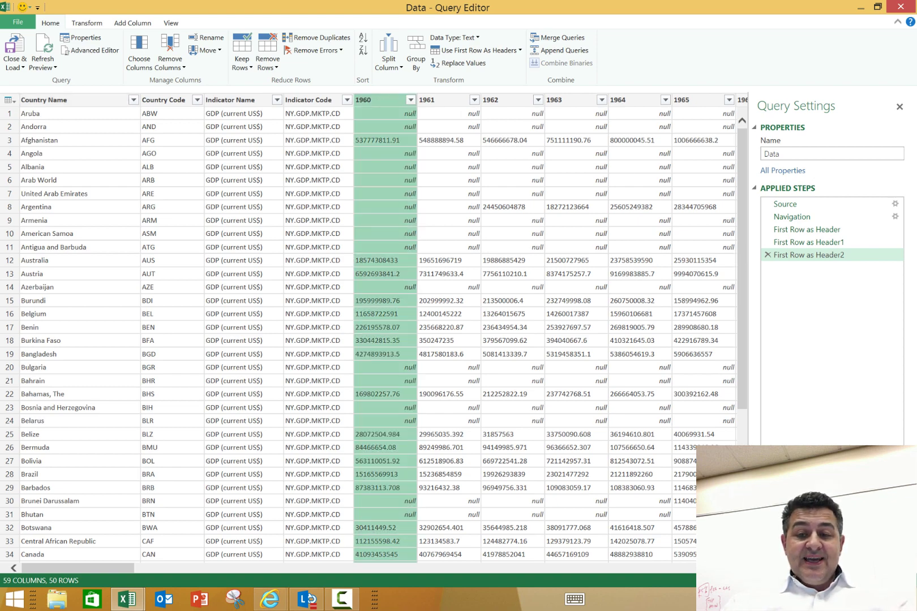
scroll(348, 331, right, 15)
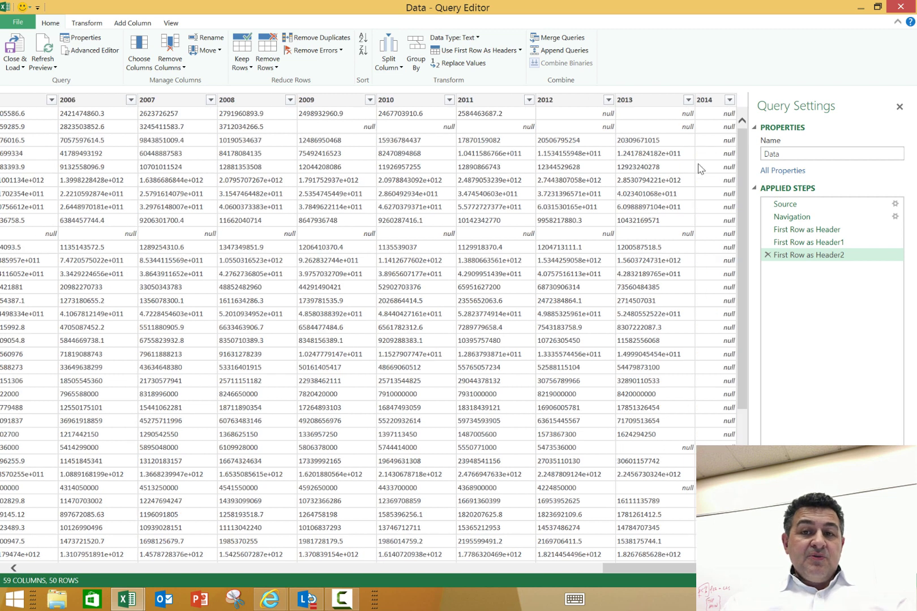
shift+click(706, 101)
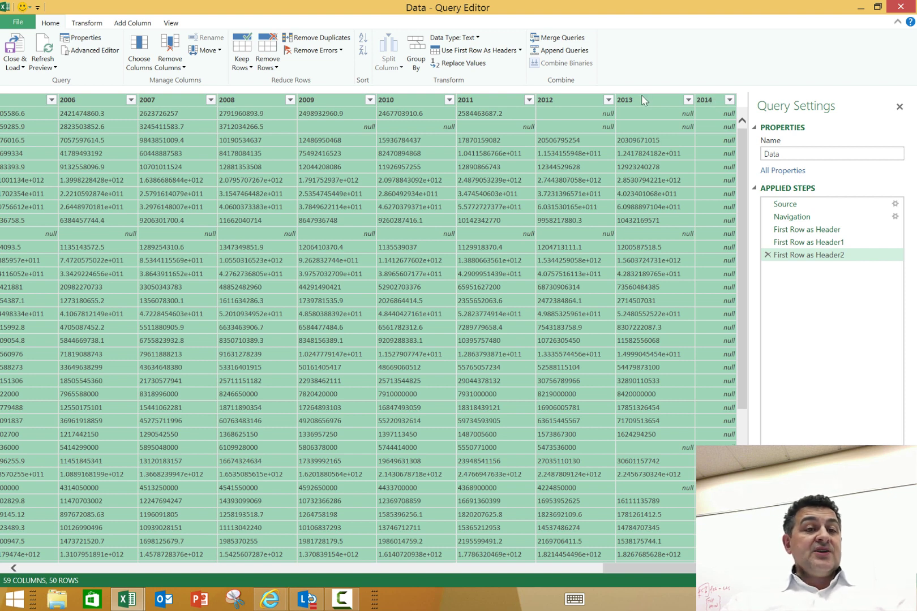
Unpivot the selected year columns and rename the resulting Attribute column to Year.
click(86, 23)
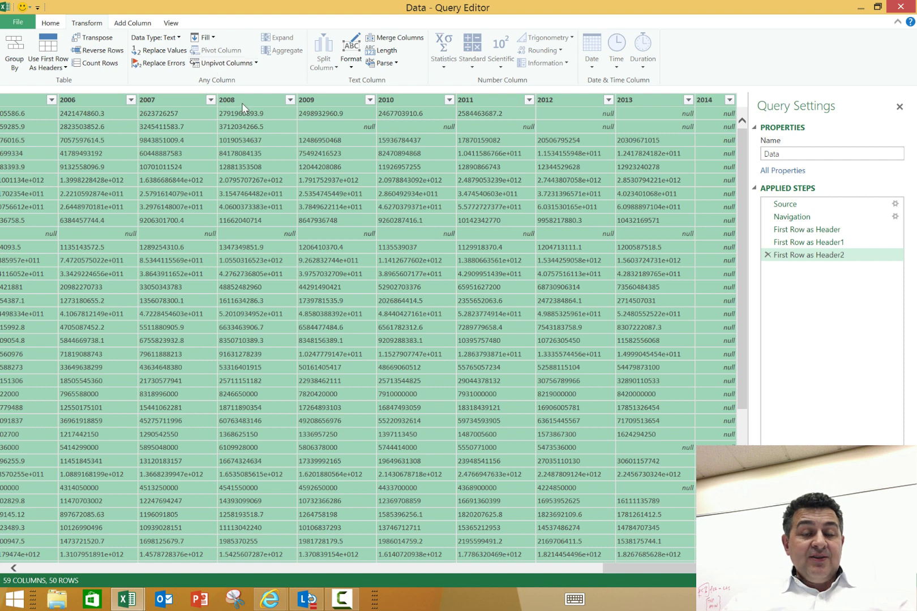
click(231, 64)
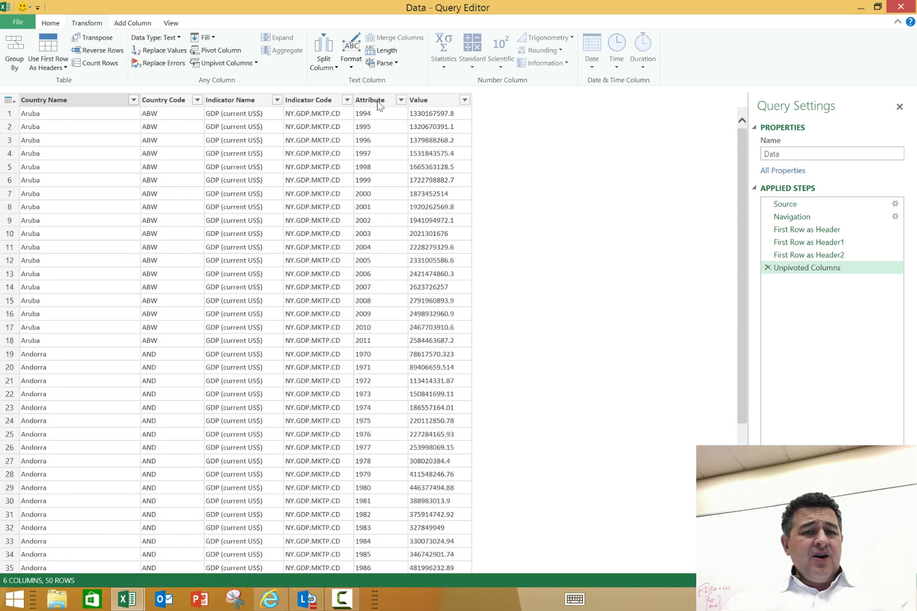
click(371, 102)
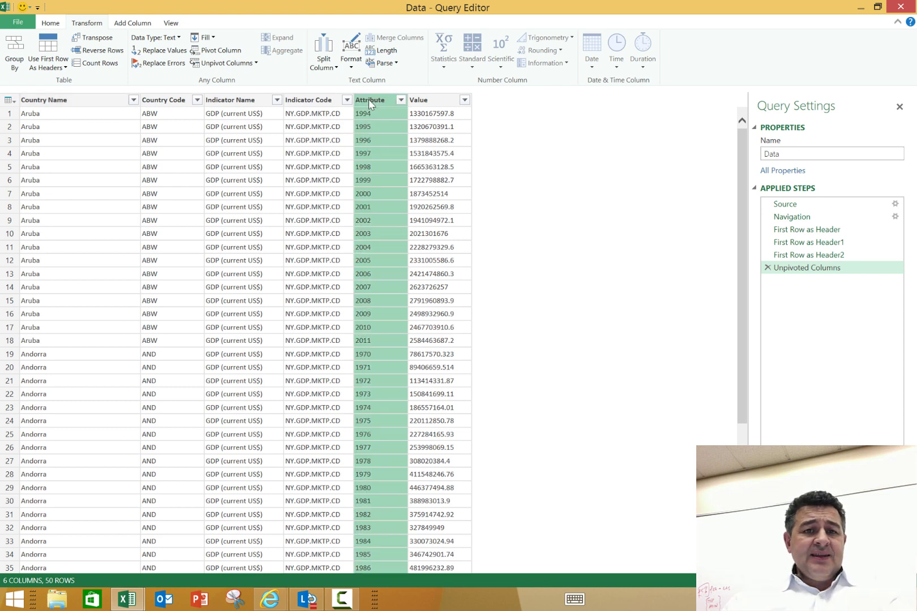
double_click(368, 103)
text(Year)
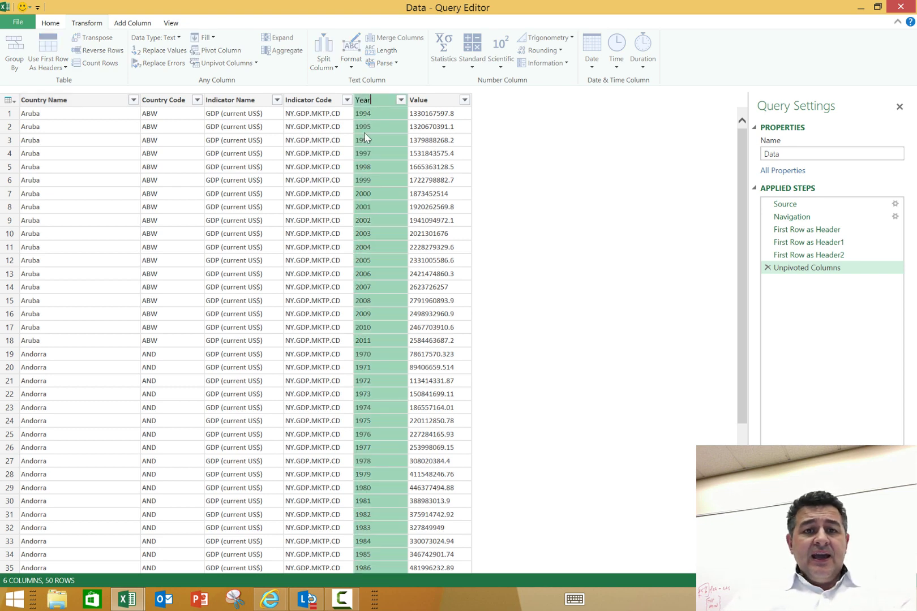
key(Return)
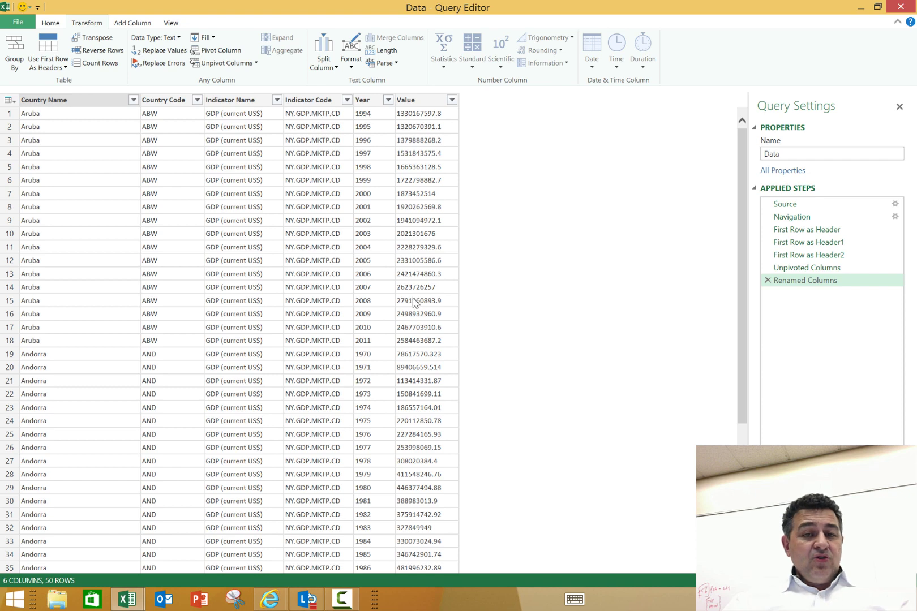
Change the Value column's data type to decimal number.
right_click(414, 102)
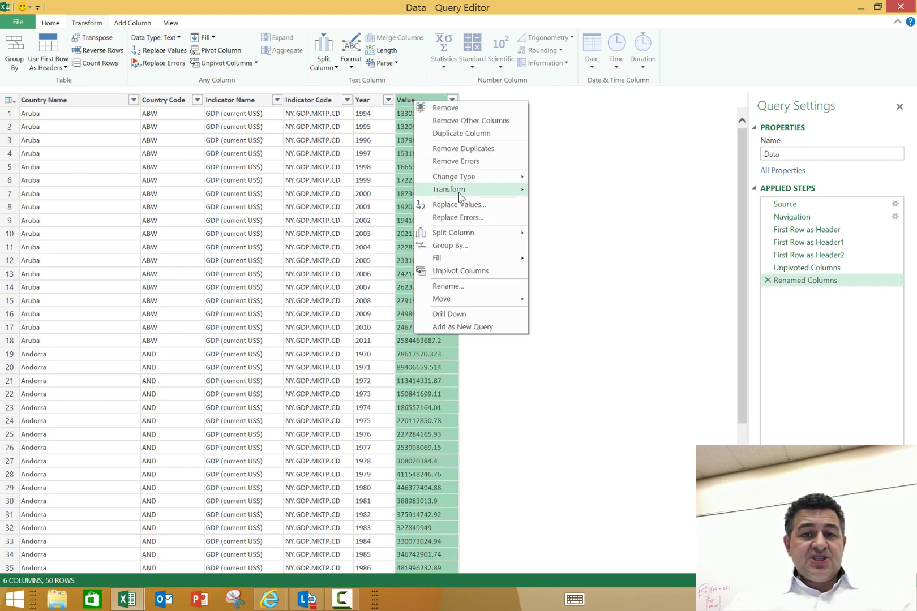
mouse_move(477, 178)
click(567, 192)
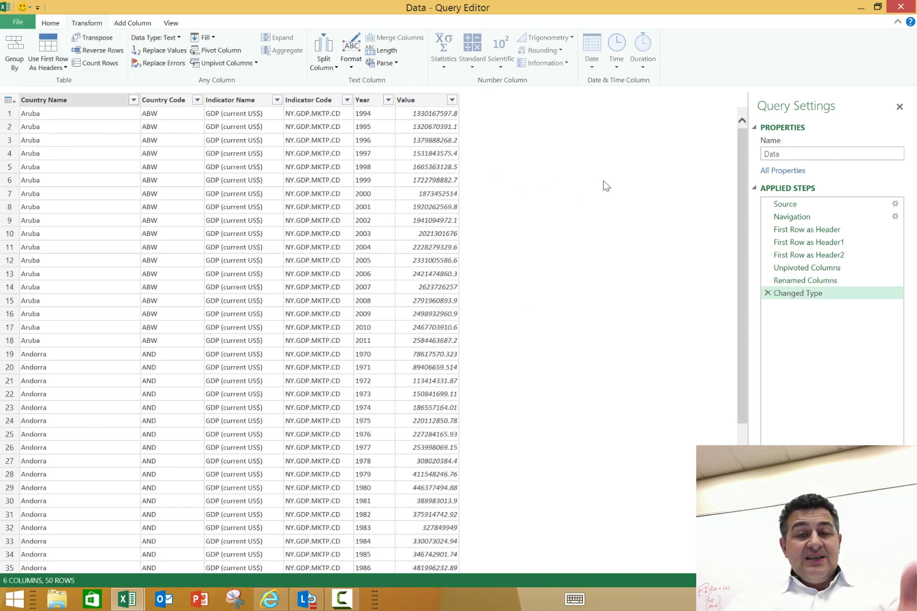
Remove the Indicator Code column.
click(300, 104)
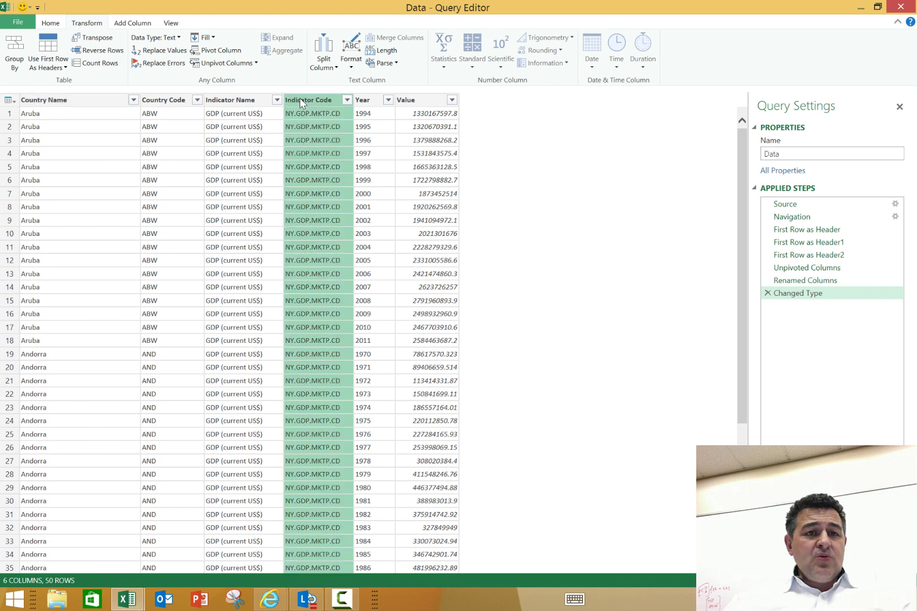
click(55, 23)
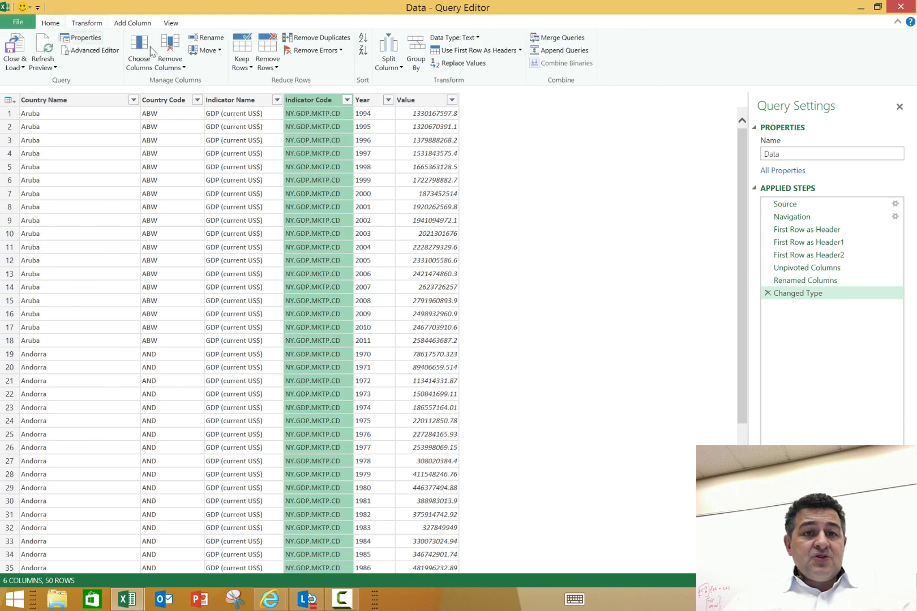
click(172, 68)
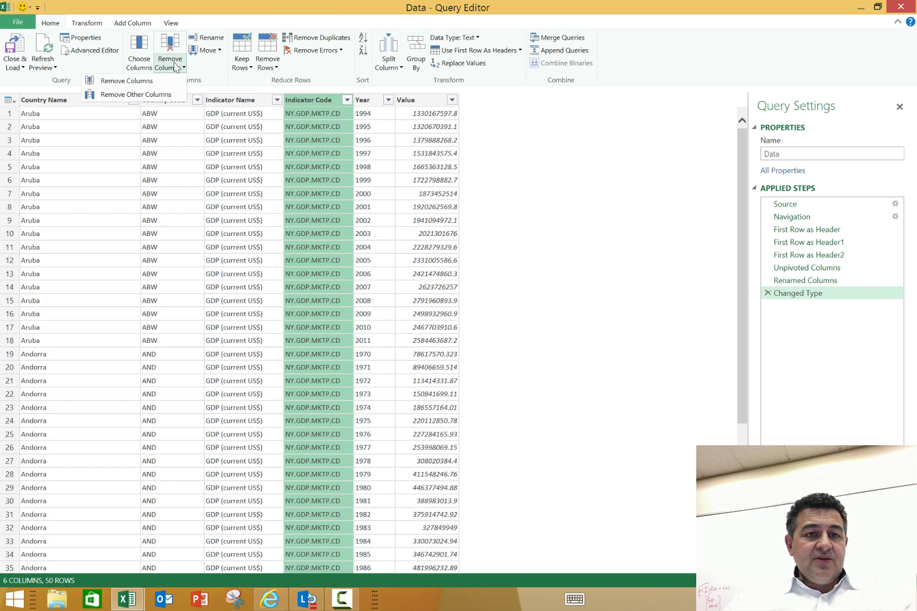
click(175, 67)
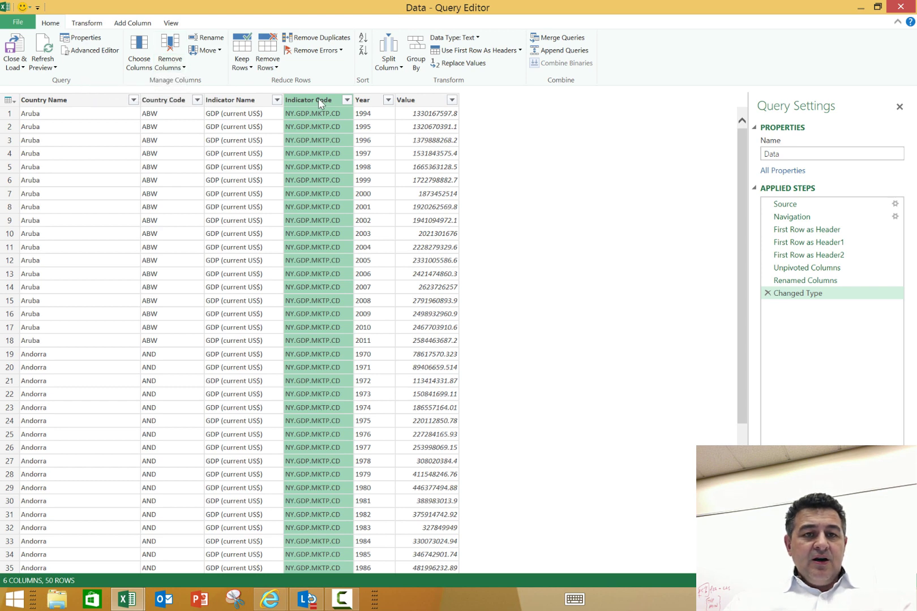
click(183, 69)
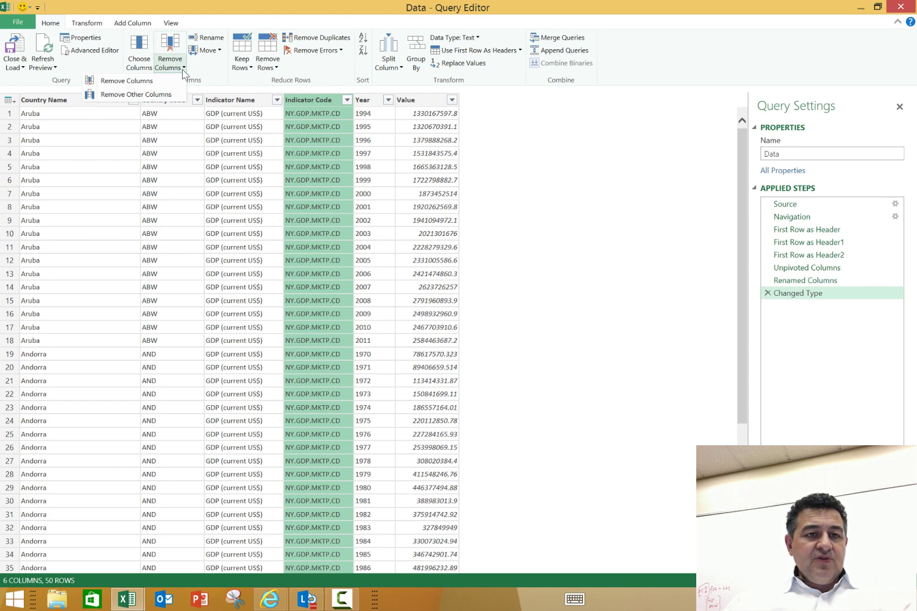
click(147, 83)
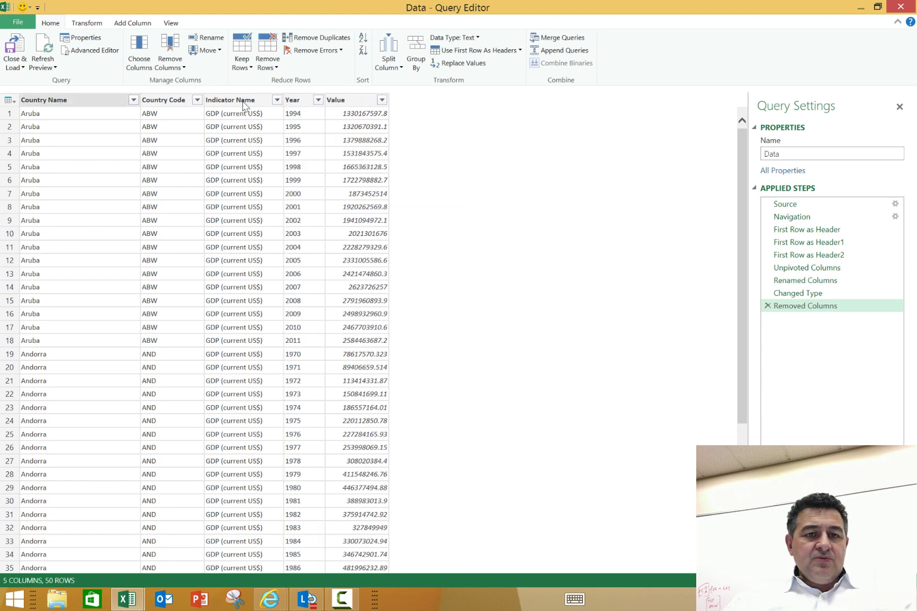
Rename the Value column to GDP (Current US$).
double_click(352, 102)
text(GDP ()
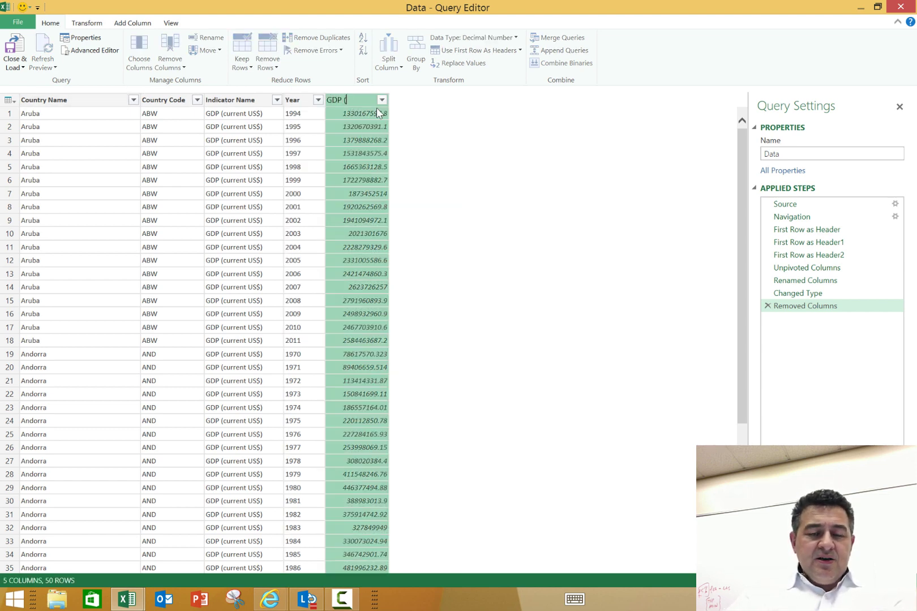
text(Current US$))
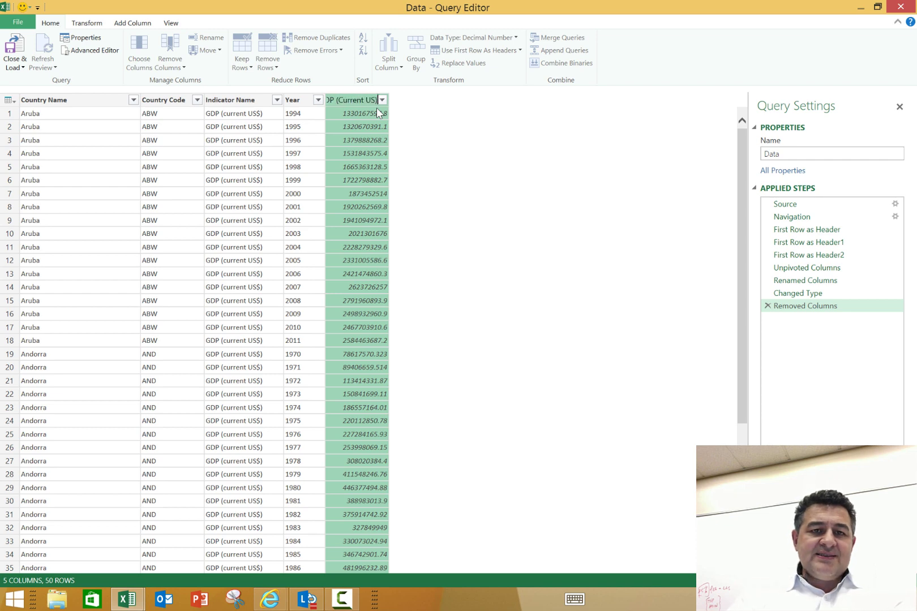
key(Return)
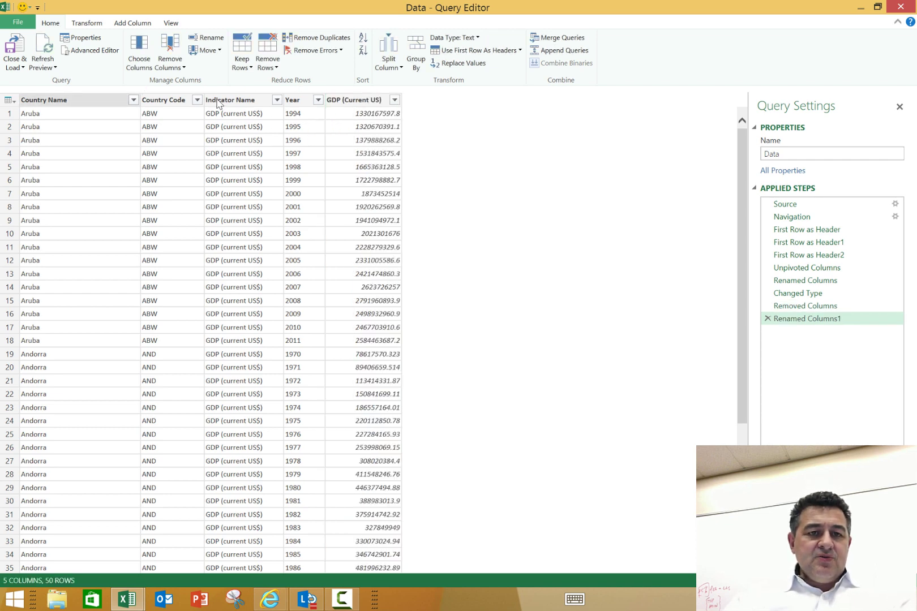
Remove the Indicator Name and Country Code columns.
click(222, 102)
right_click(221, 103)
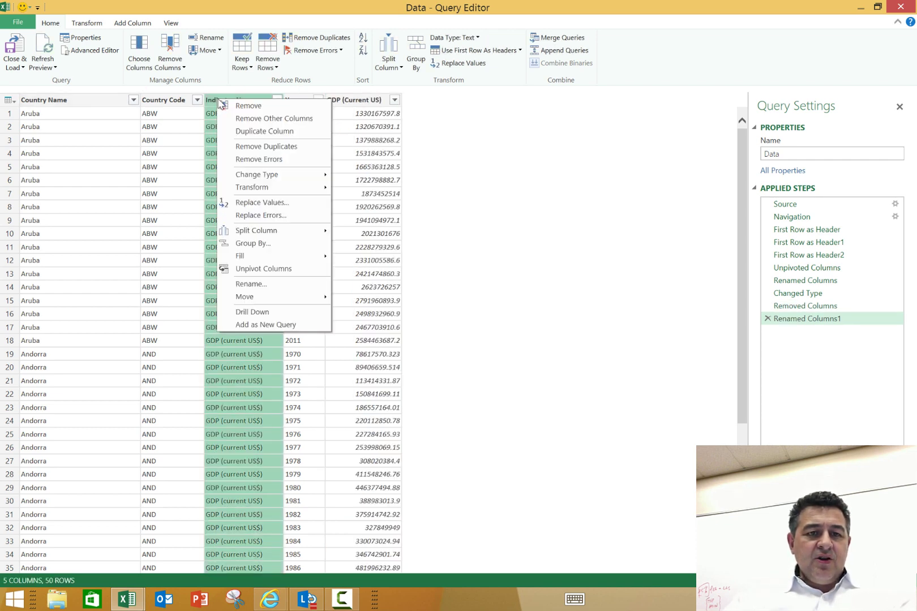
click(177, 72)
click(158, 87)
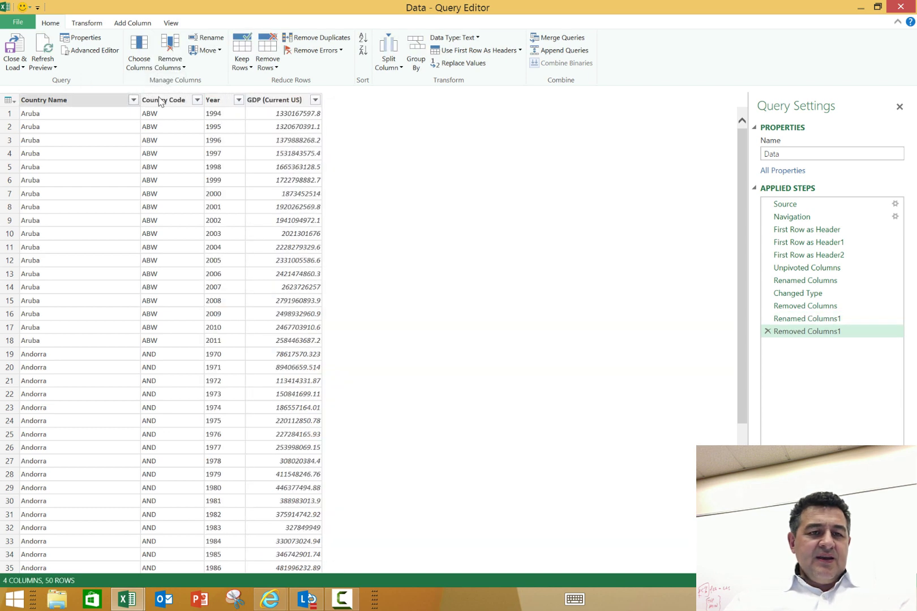
click(156, 100)
right_click(160, 99)
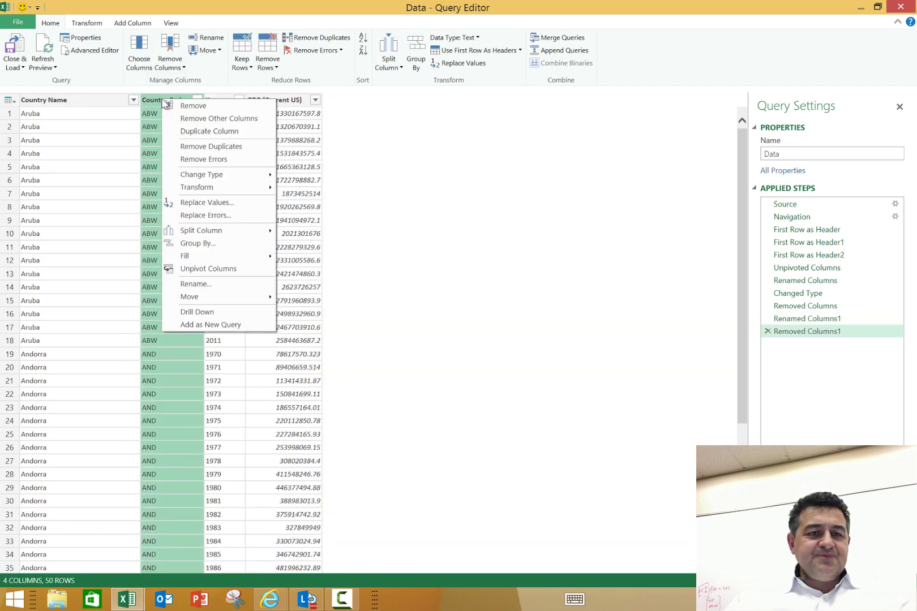
click(181, 107)
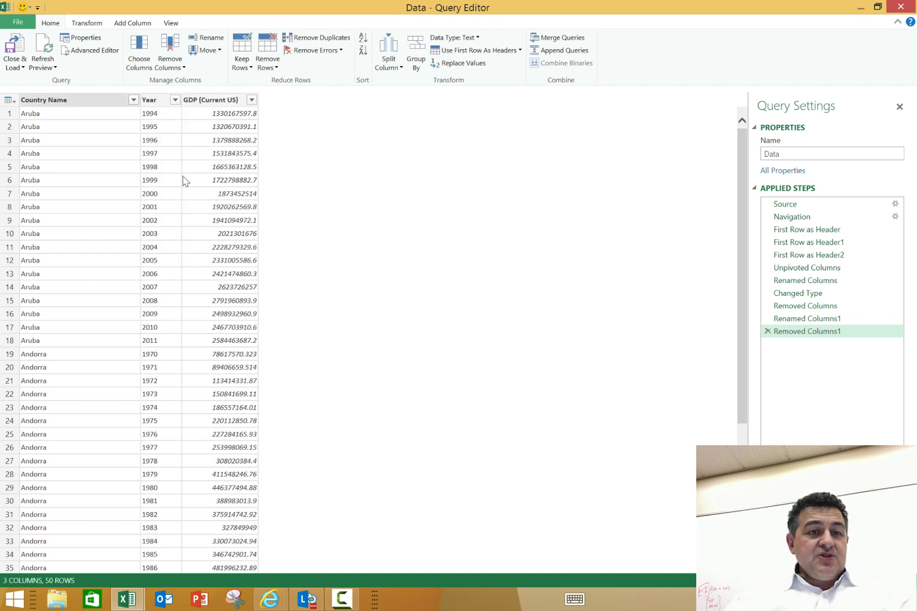
click(21, 67)
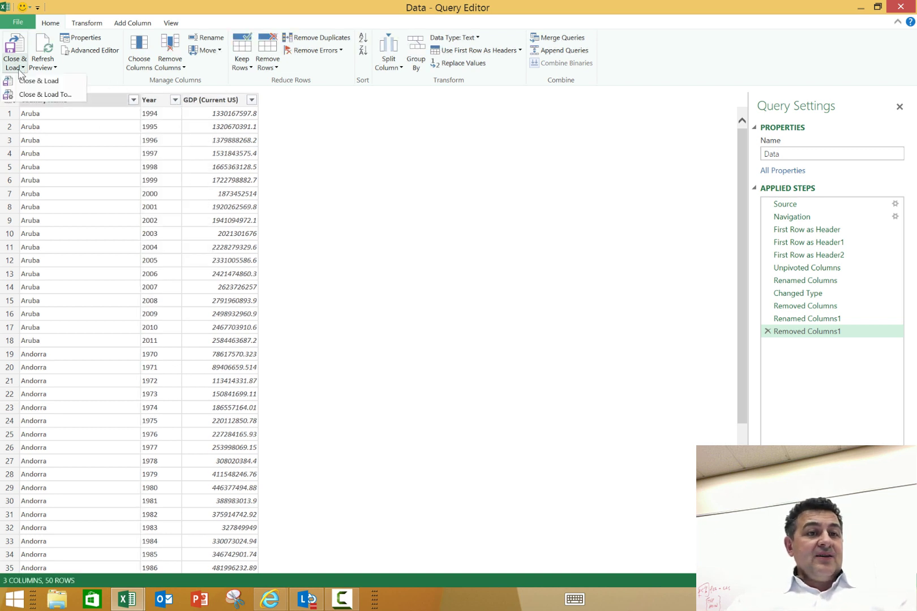
Load the GDP query to a worksheet and add that table to the PowerPivot data model.
click(17, 83)
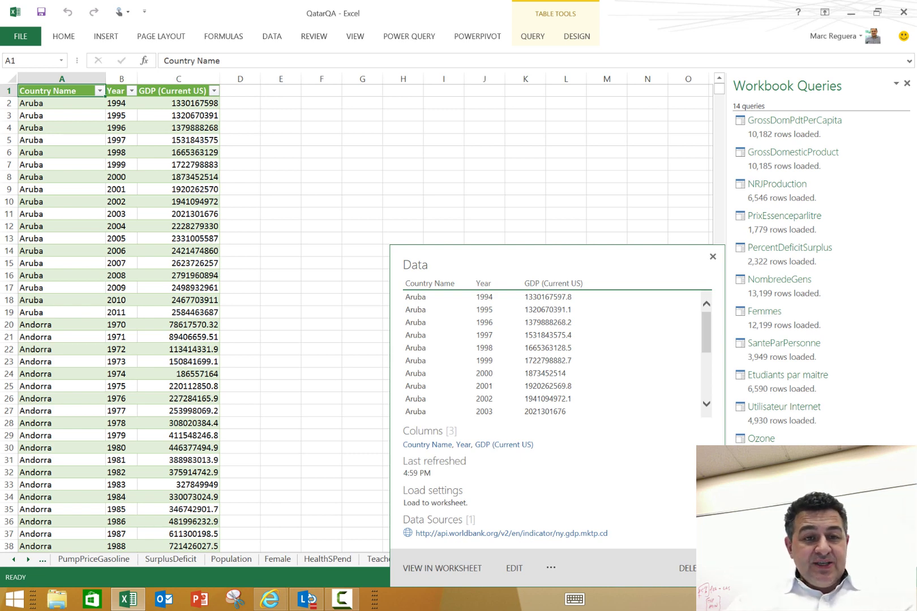
click(334, 141)
click(181, 164)
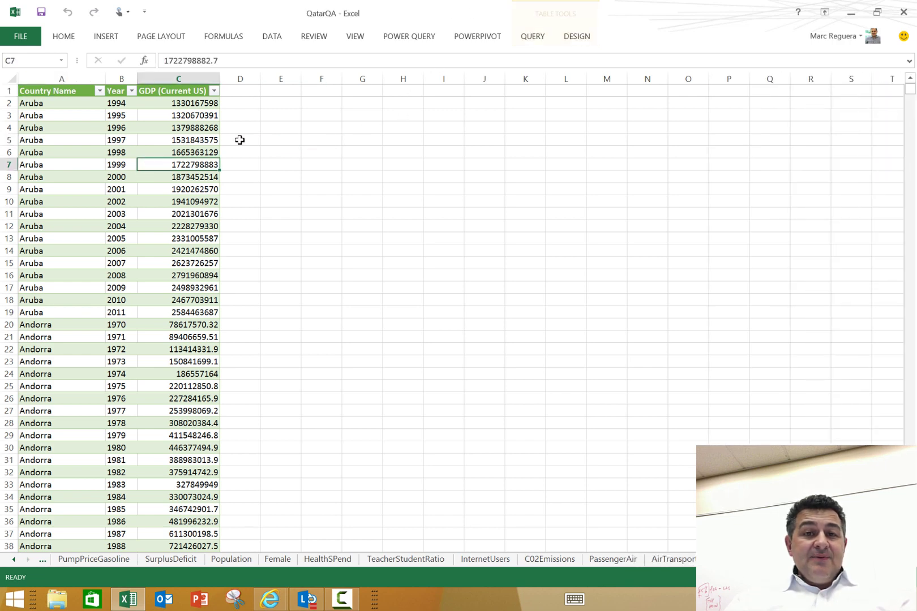
click(484, 39)
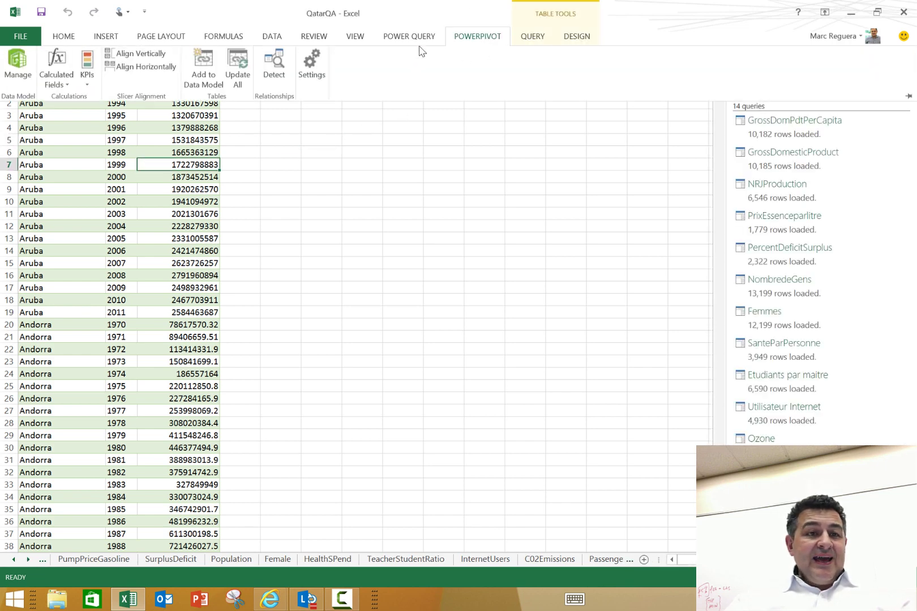
click(201, 72)
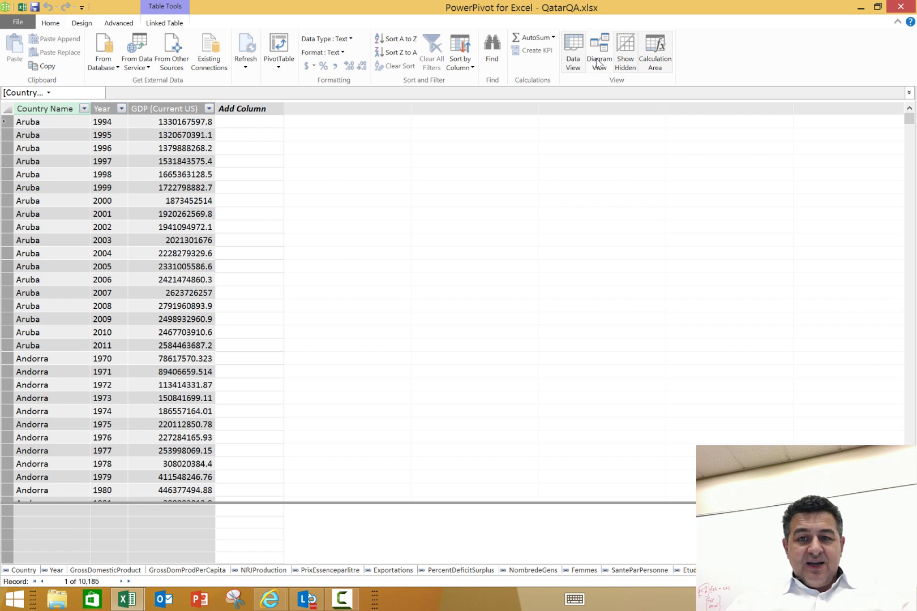
In Diagram View, link Data's Country Name to the Country table and its Year to Year.
click(592, 56)
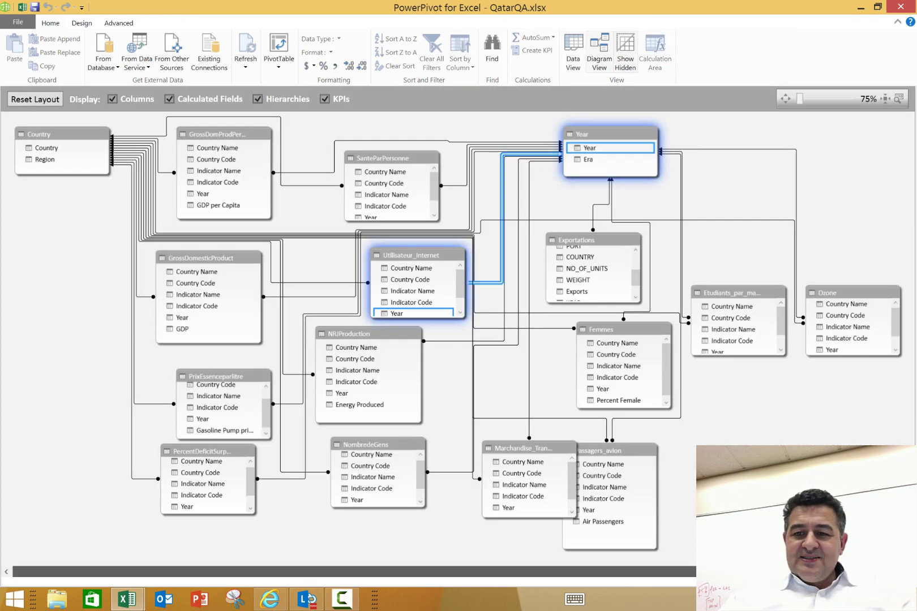
drag(787, 572, 884, 572)
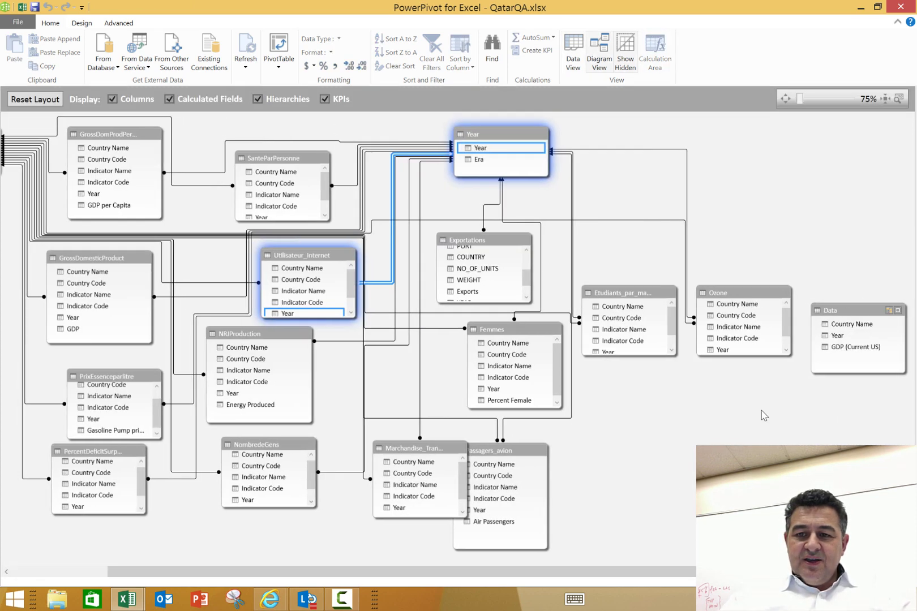
drag(846, 314, 816, 357)
drag(695, 444, 647, 455)
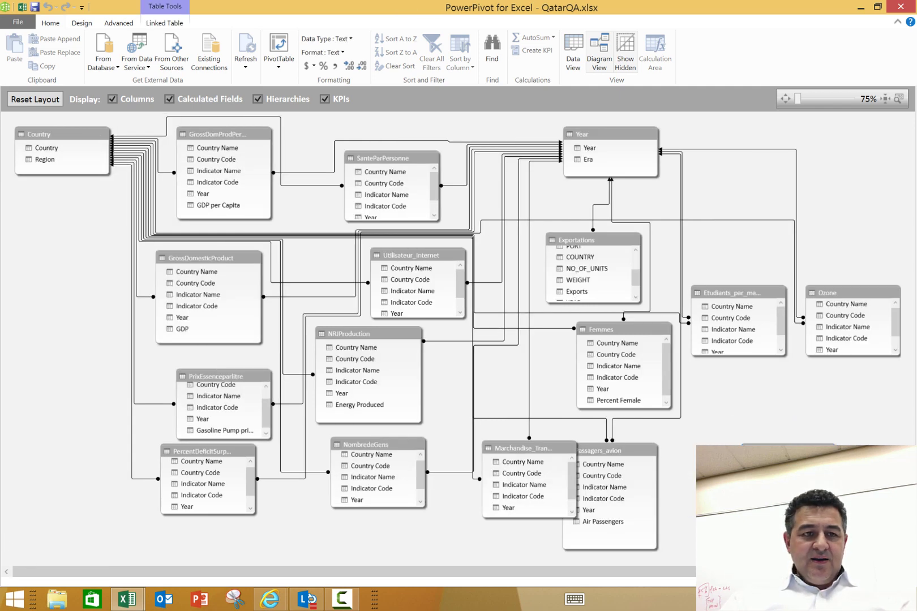
drag(379, 369, 56, 162)
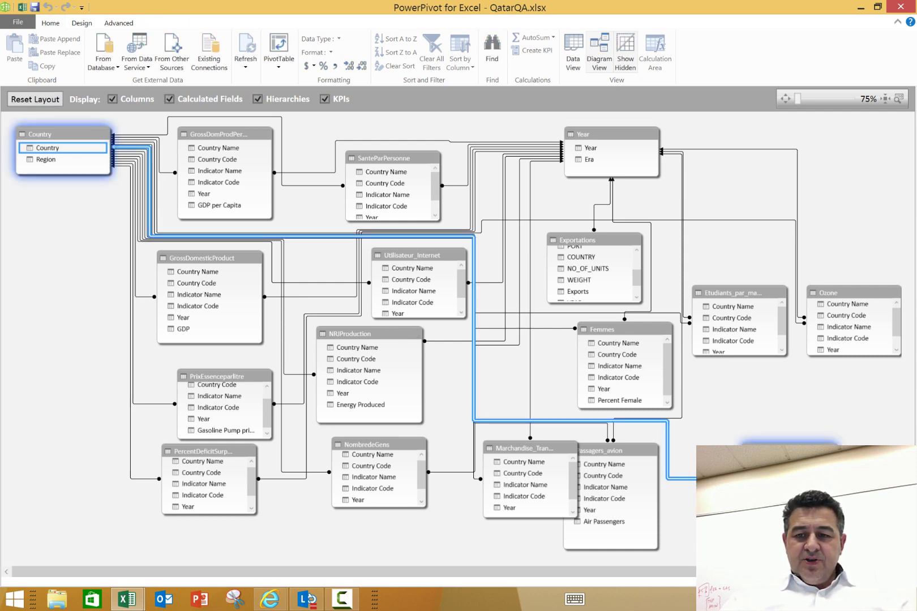
drag(783, 470, 588, 151)
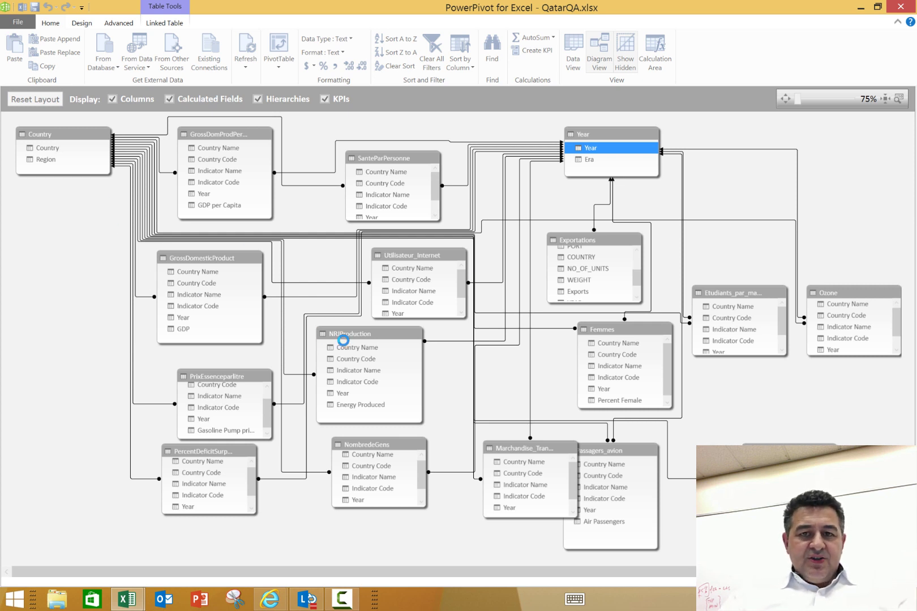
click(897, 6)
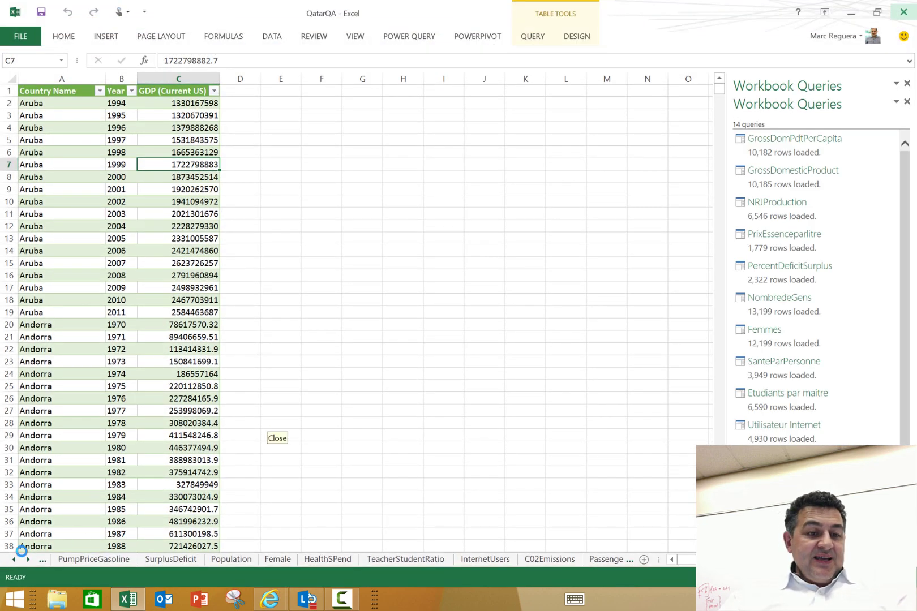
click(14, 559)
click(14, 560)
click(14, 560)
click(14, 560)
click(14, 560)
click(14, 560)
click(14, 560)
click(14, 560)
click(14, 559)
click(160, 559)
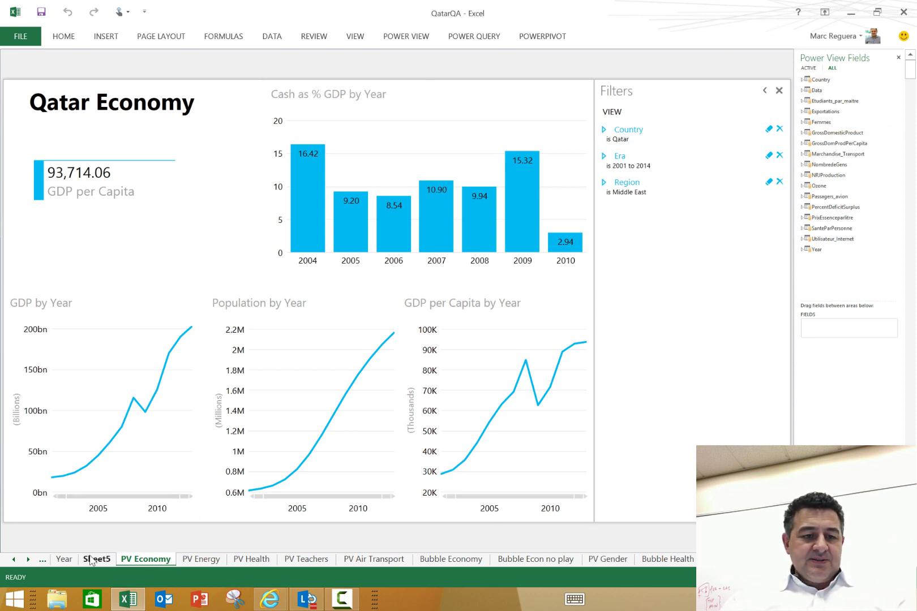
click(190, 557)
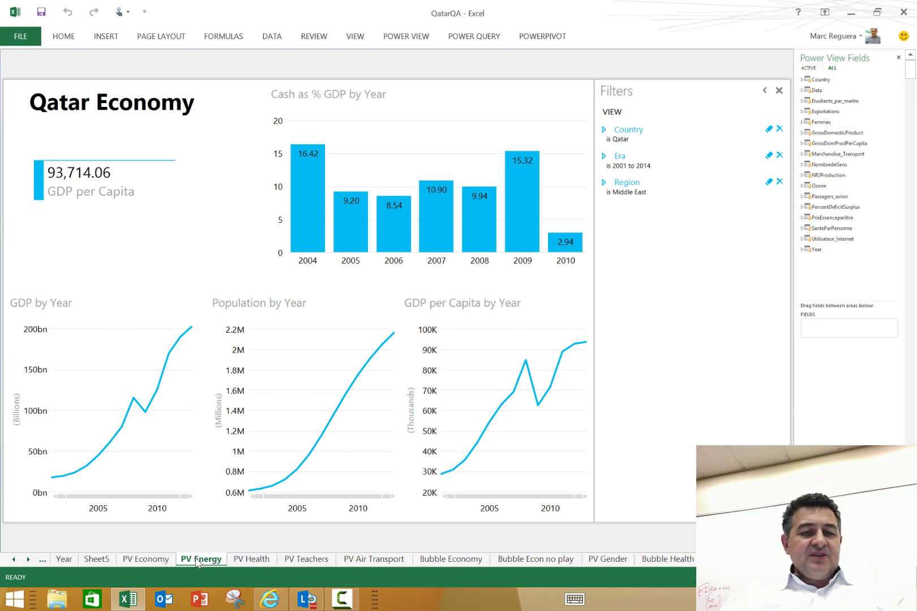
click(159, 560)
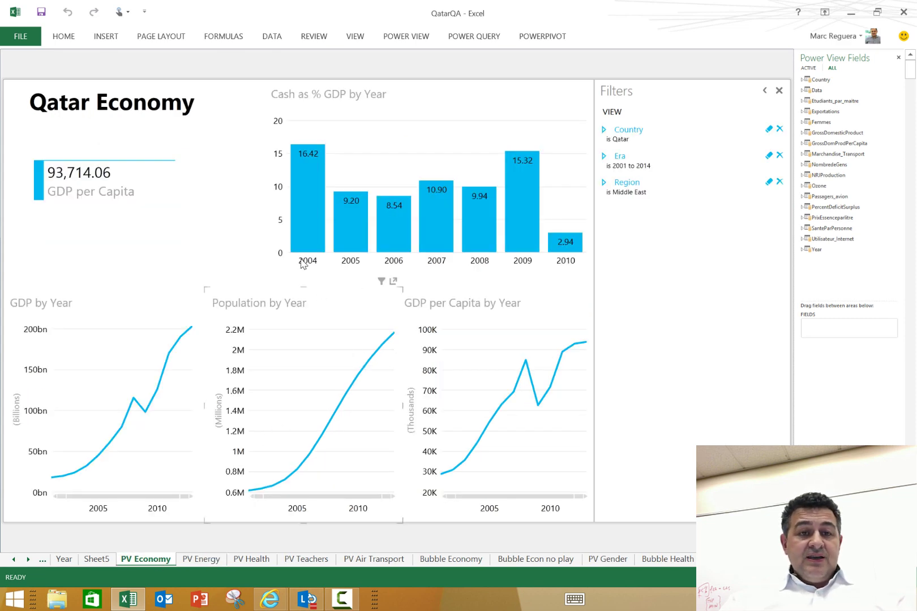
click(305, 215)
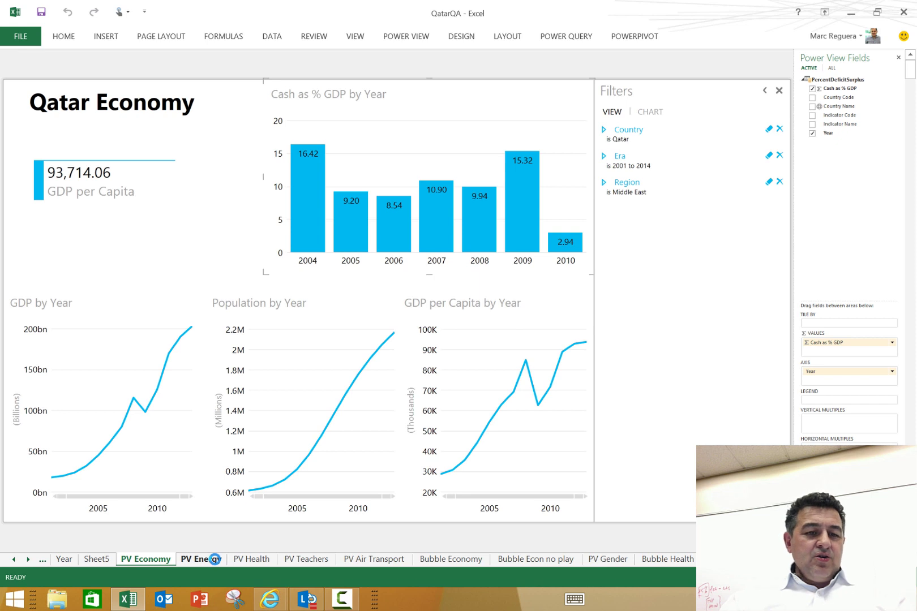
click(215, 559)
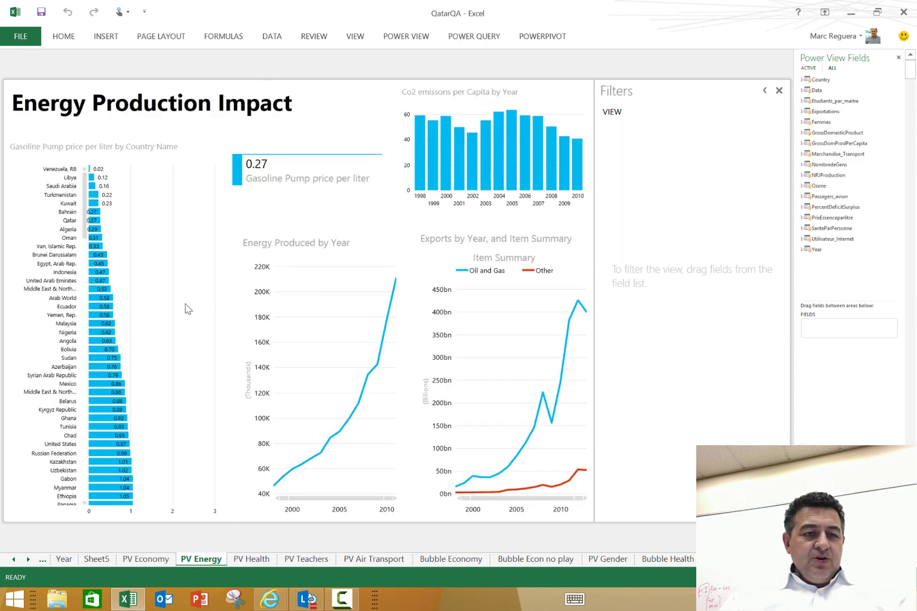
click(96, 357)
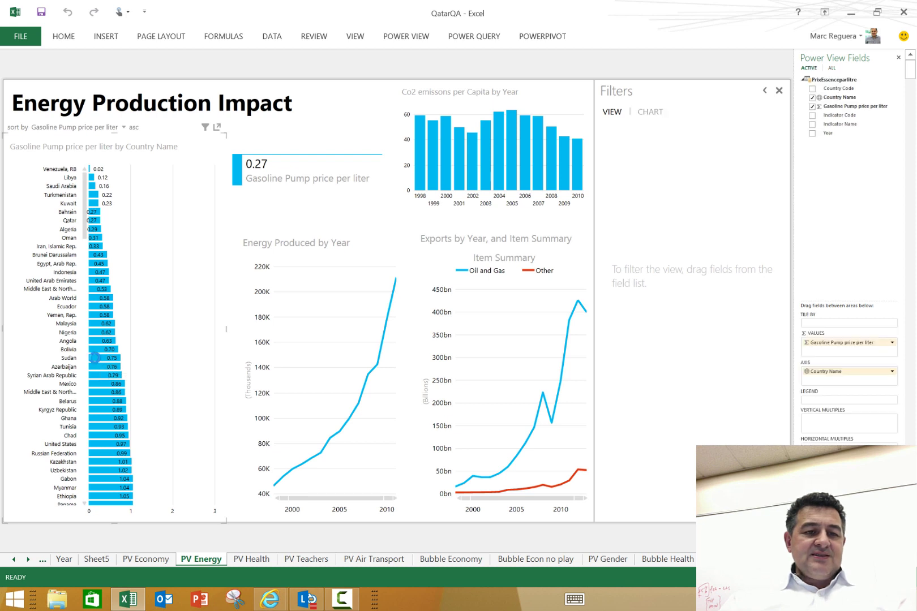
click(94, 357)
click(92, 358)
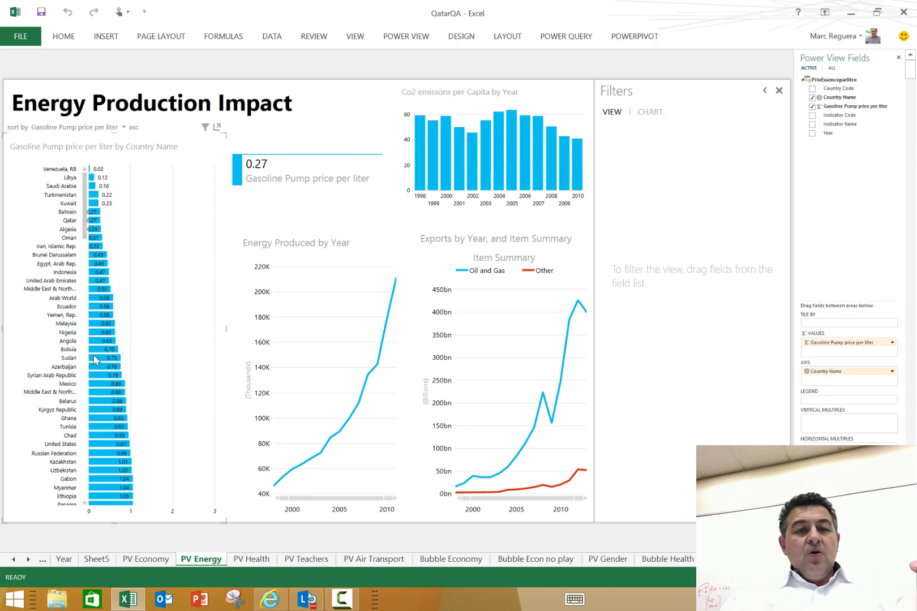
mouse_move(100, 364)
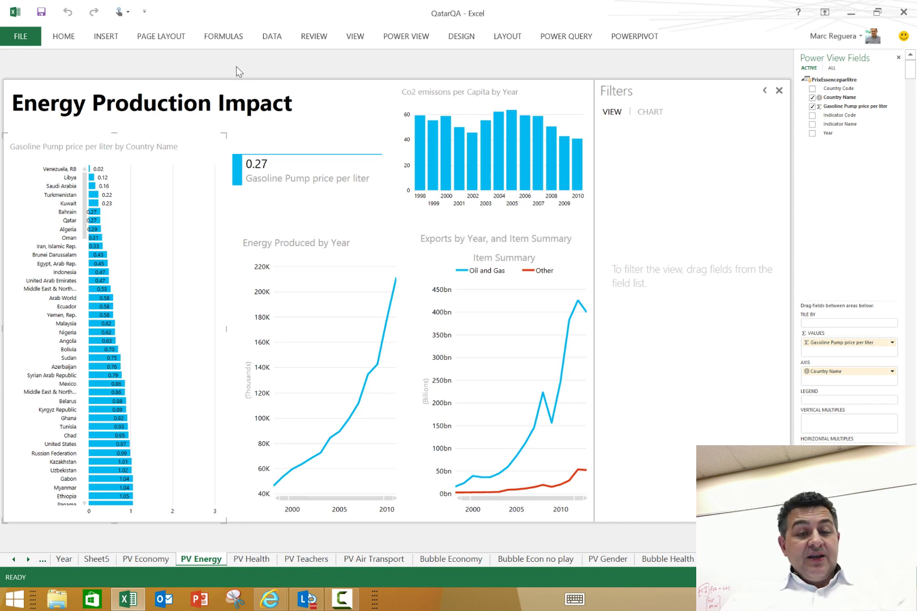
Switch to the Power BI dashboard in the browser and open the Get Data page.
click(270, 598)
click(231, 560)
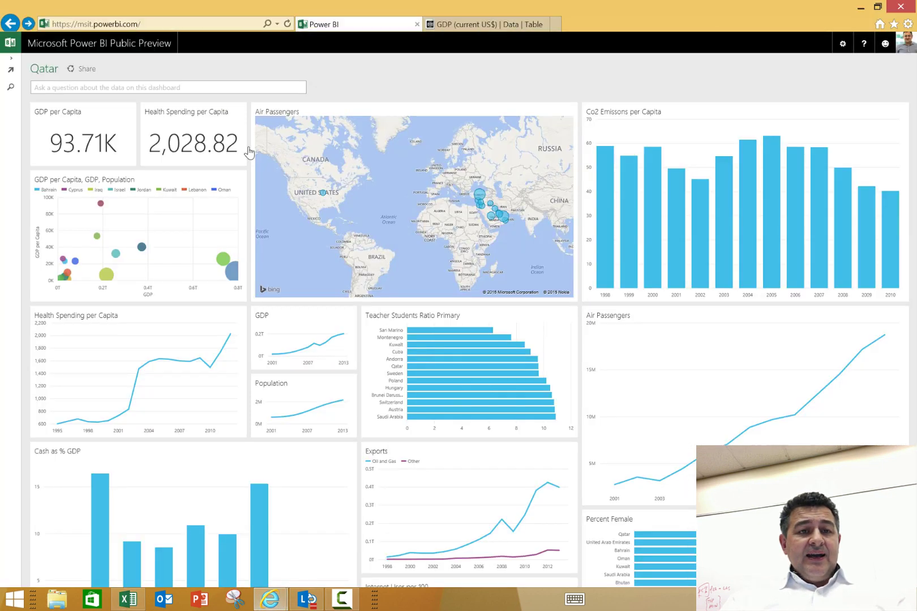
click(12, 62)
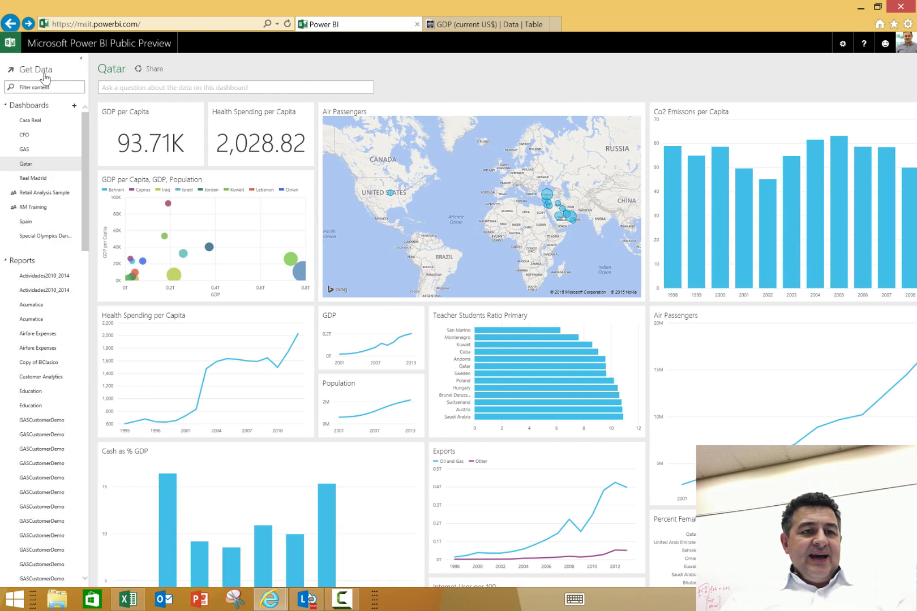
click(42, 73)
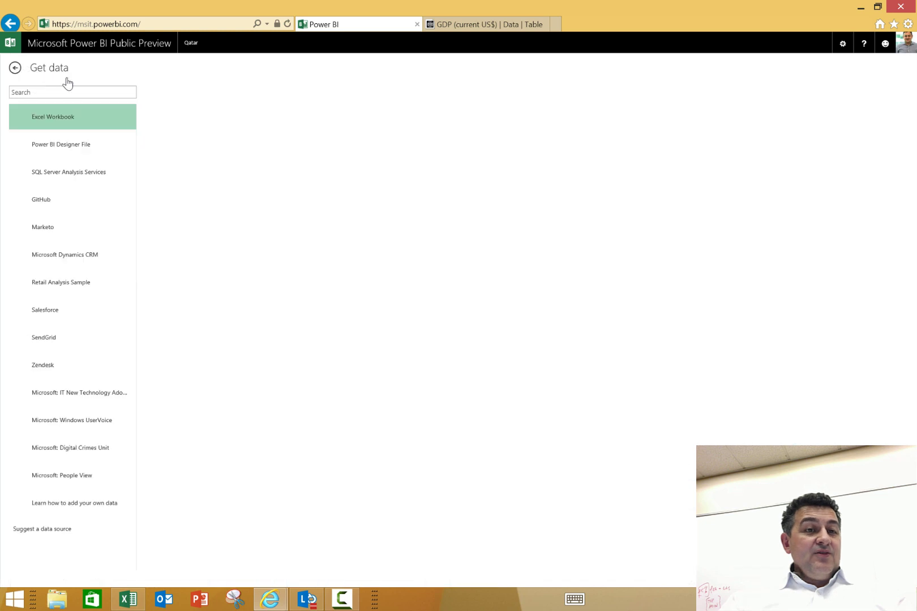
Zoom the browser page in to read the Excel Workbook source details.
click(906, 25)
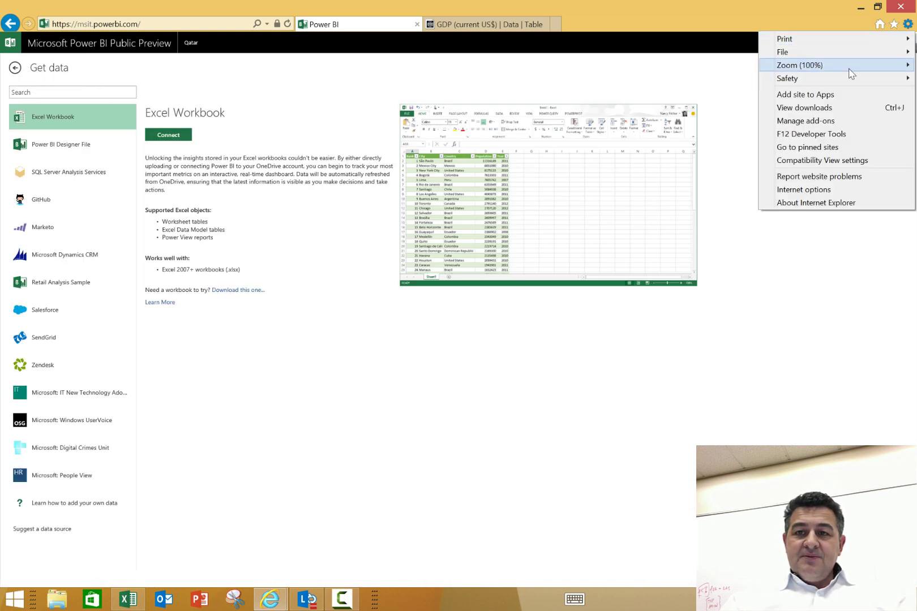
mouse_move(837, 70)
click(573, 177)
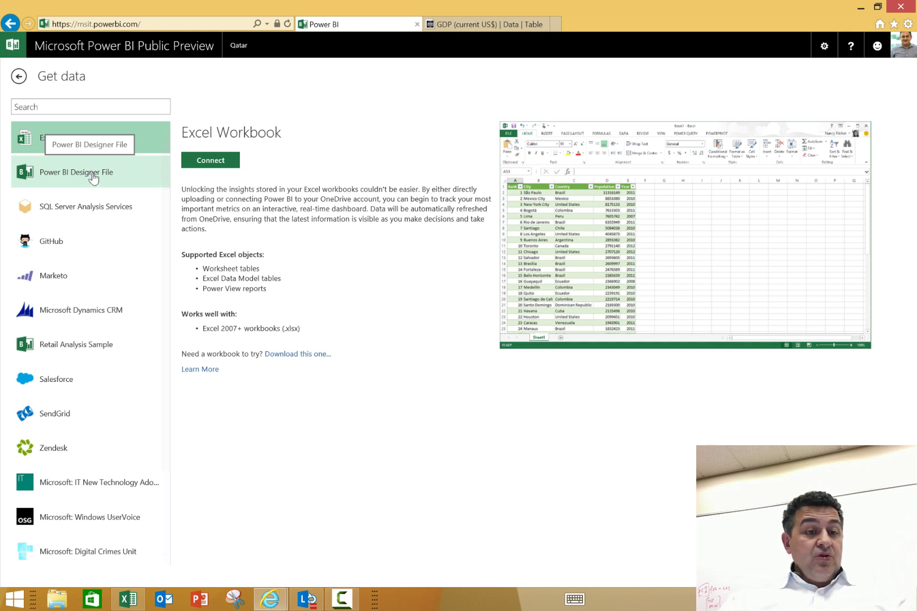
drag(167, 466, 179, 370)
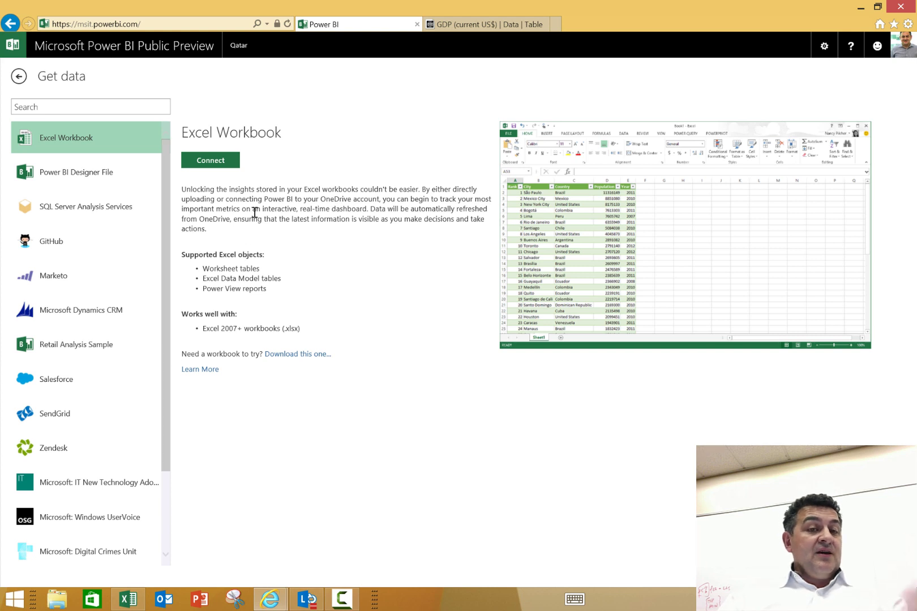
Connect an Excel workbook from Computer, browse to Desktop\Feb\Qatar, select Qatar, then cancel the upload.
click(213, 167)
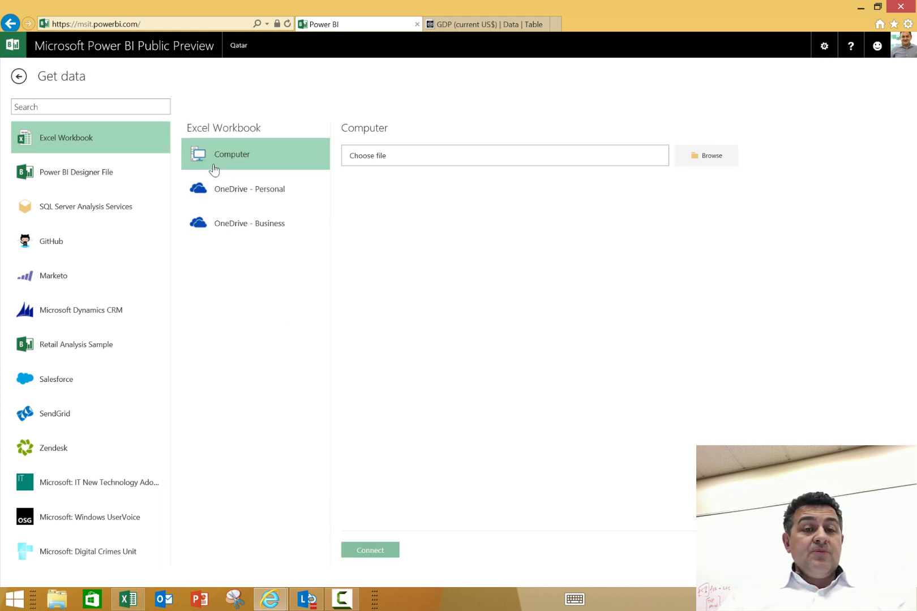
click(707, 160)
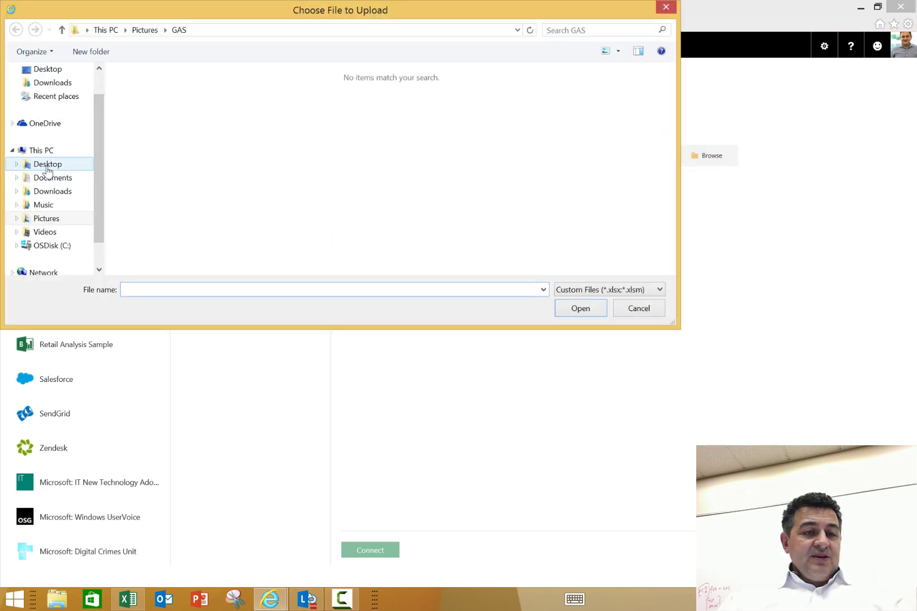
click(48, 164)
click(130, 118)
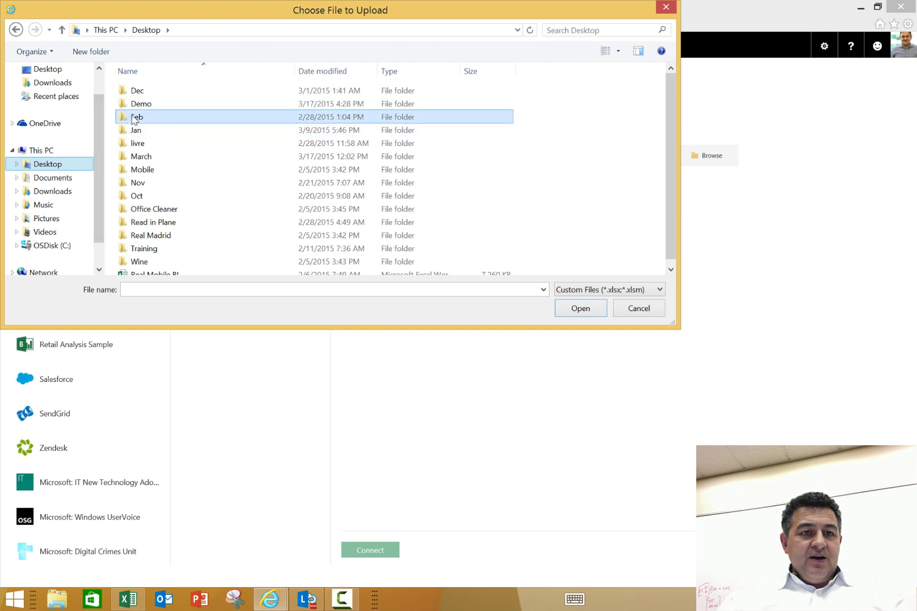
double_click(134, 119)
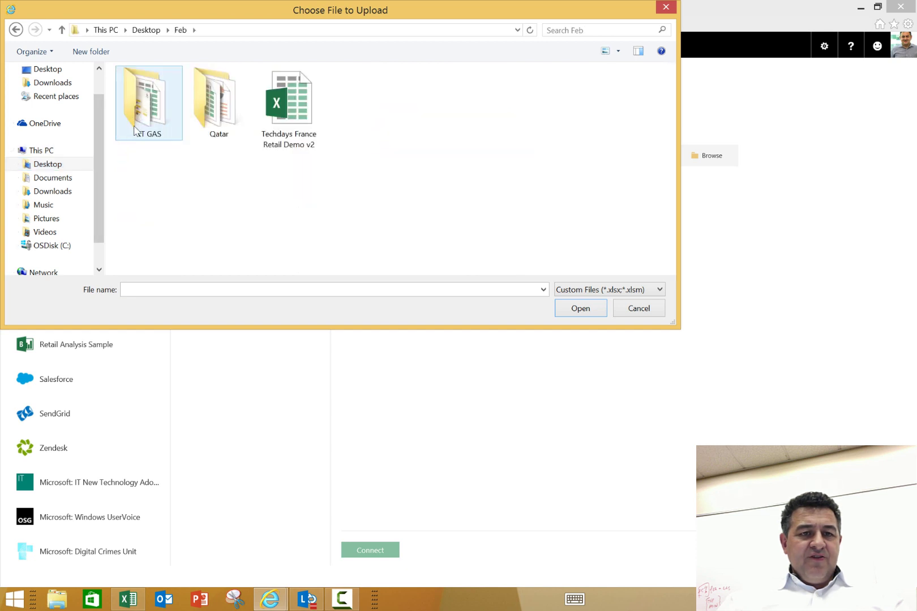
click(152, 126)
double_click(216, 115)
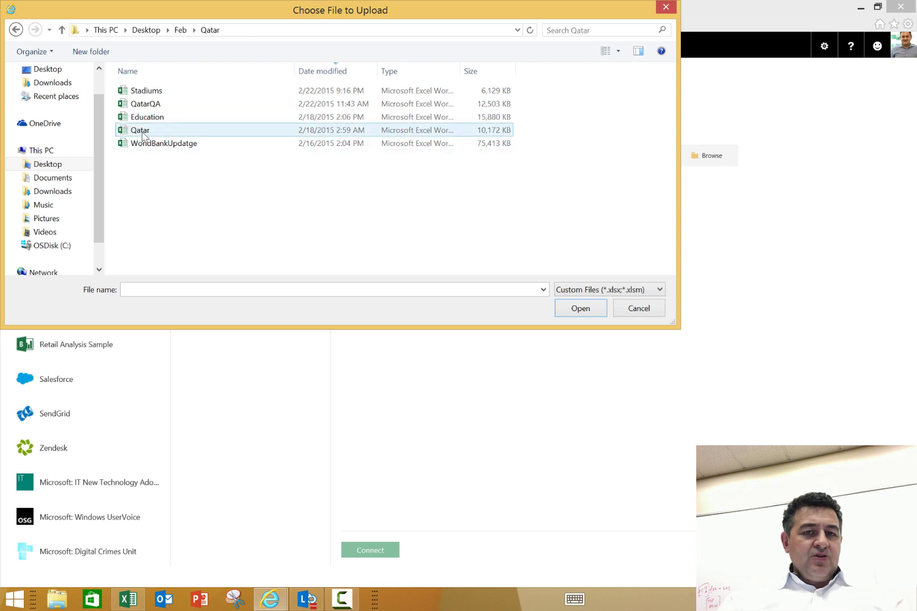
click(142, 133)
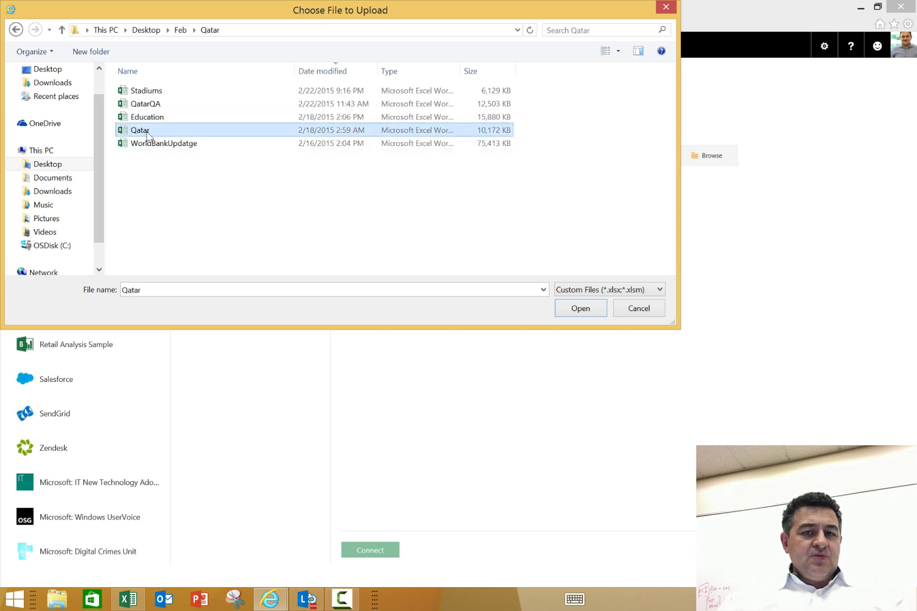
click(645, 308)
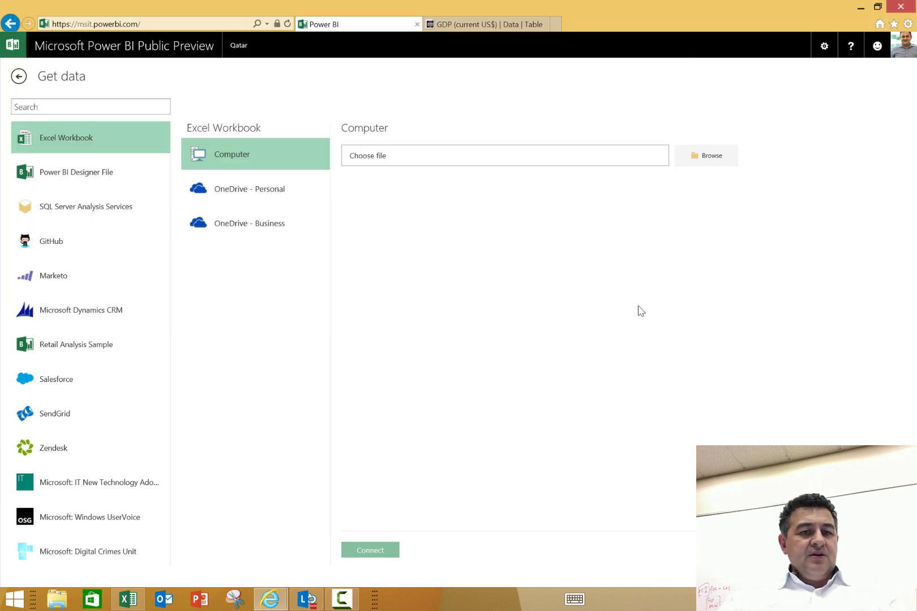
Open the GDP tile's report from the Qatar dashboard and pin its GDP by Year chart.
click(20, 79)
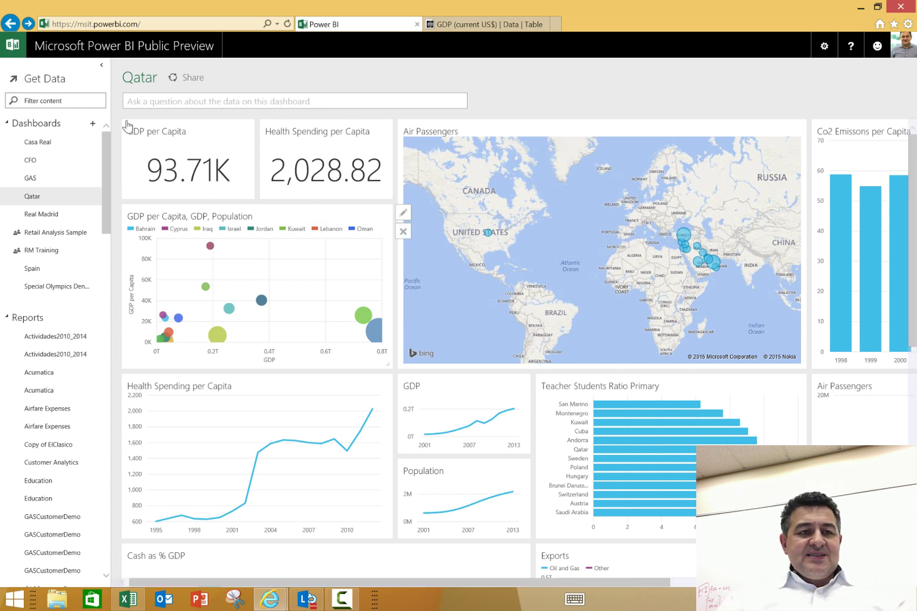
click(102, 69)
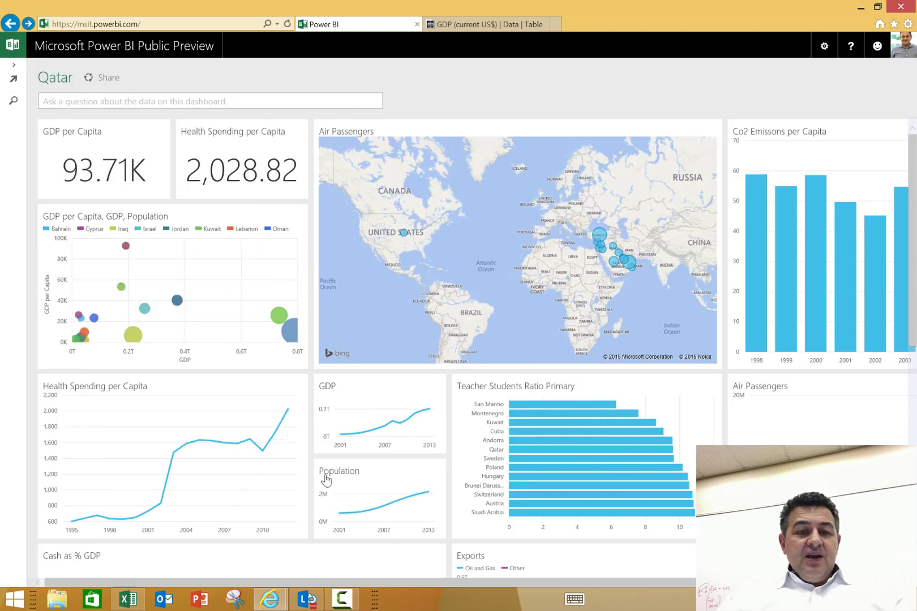
click(382, 428)
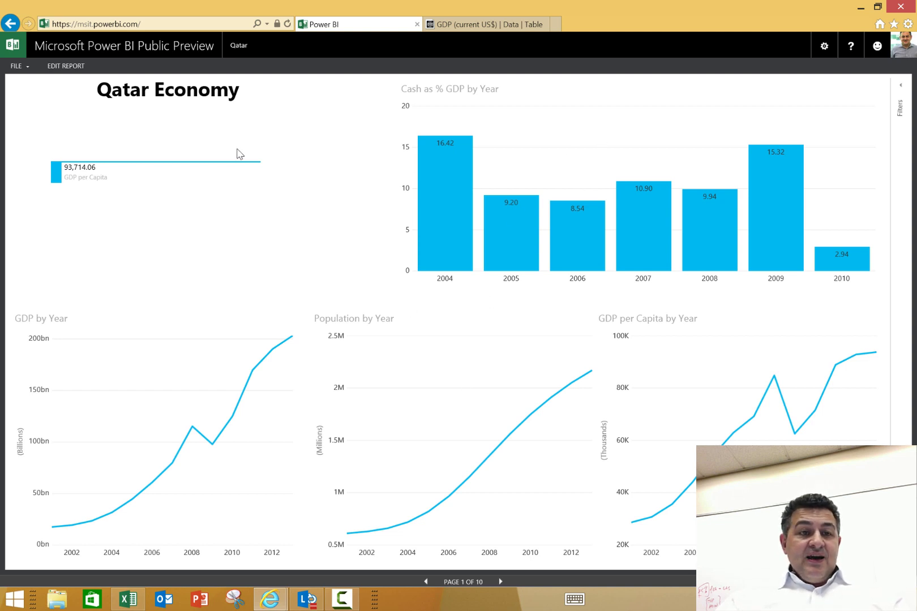
mouse_move(168, 184)
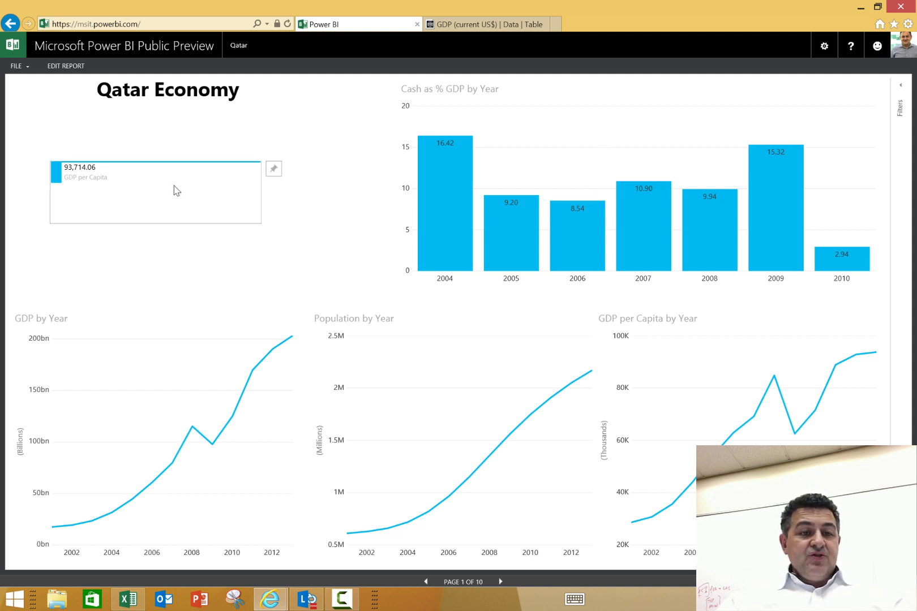
mouse_move(248, 375)
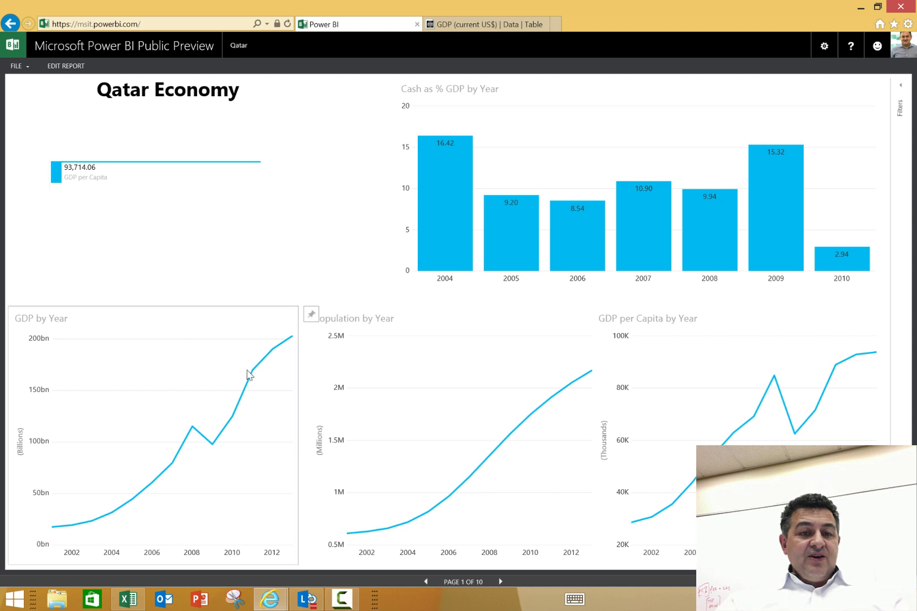
click(311, 315)
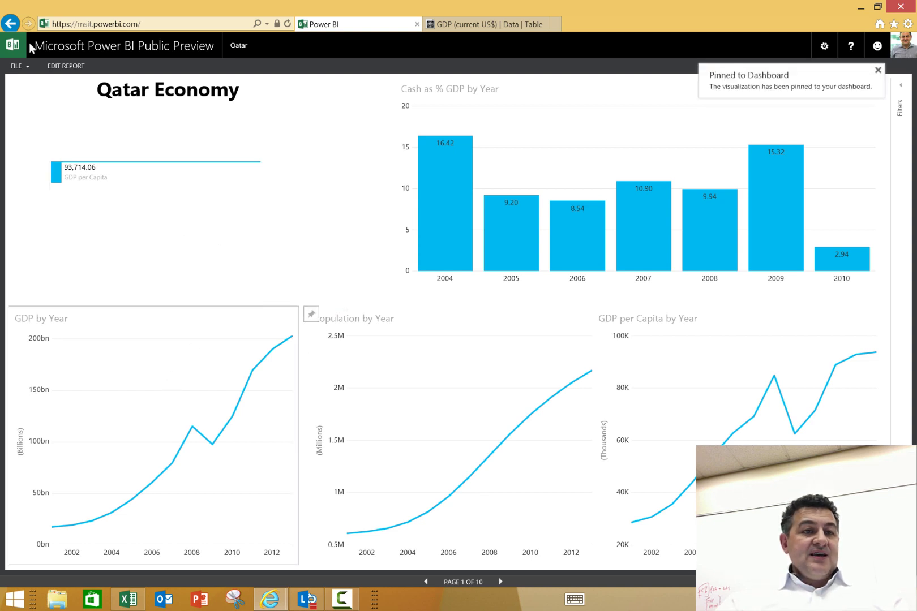
Back on the Qatar dashboard, remove the newly pinned duplicate GDP tile.
click(11, 50)
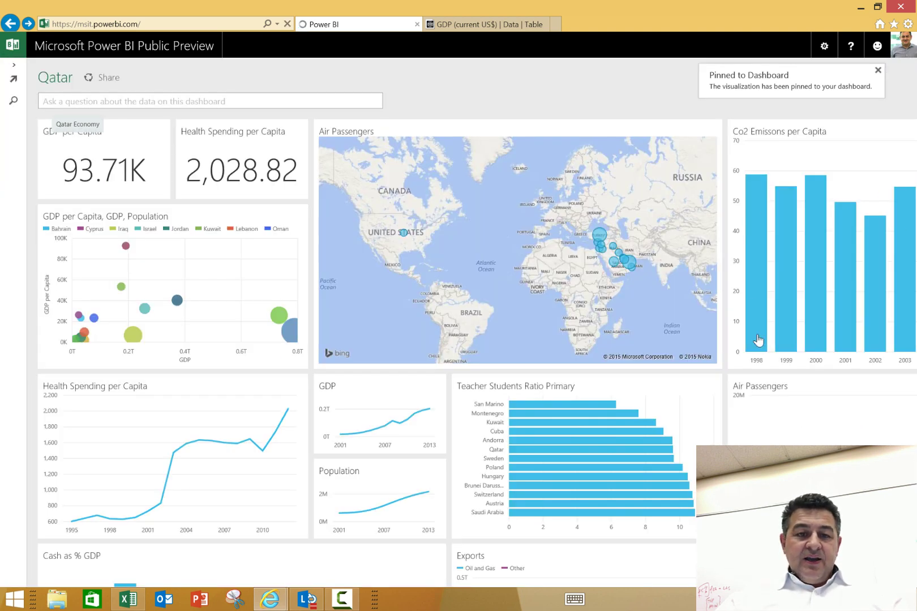
scroll(391, 447, down, 1)
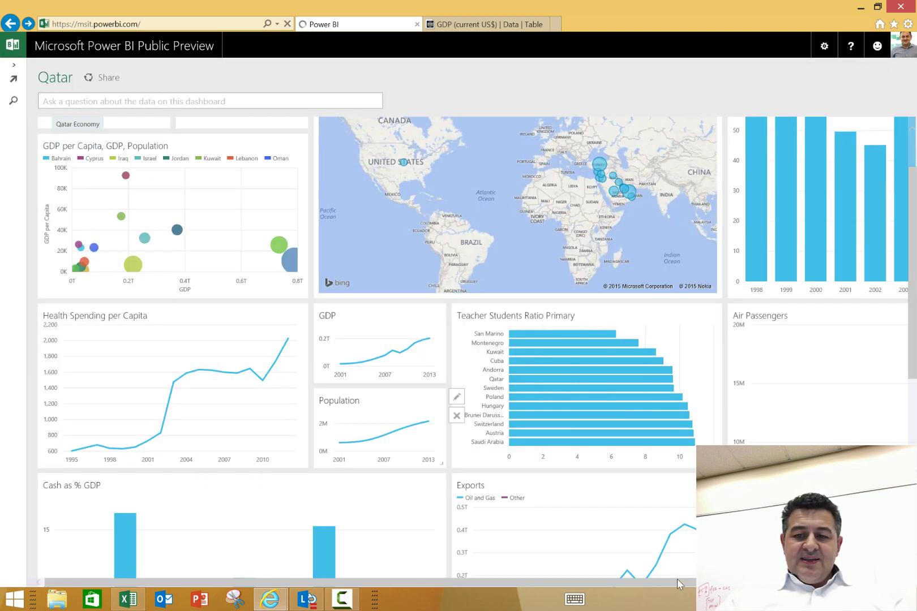
scroll(671, 577, down, 6)
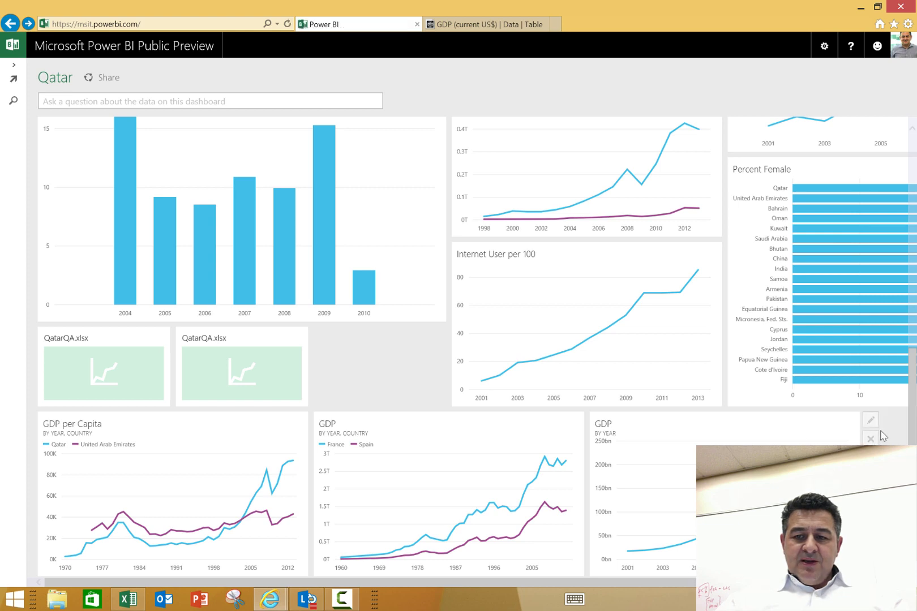
click(870, 439)
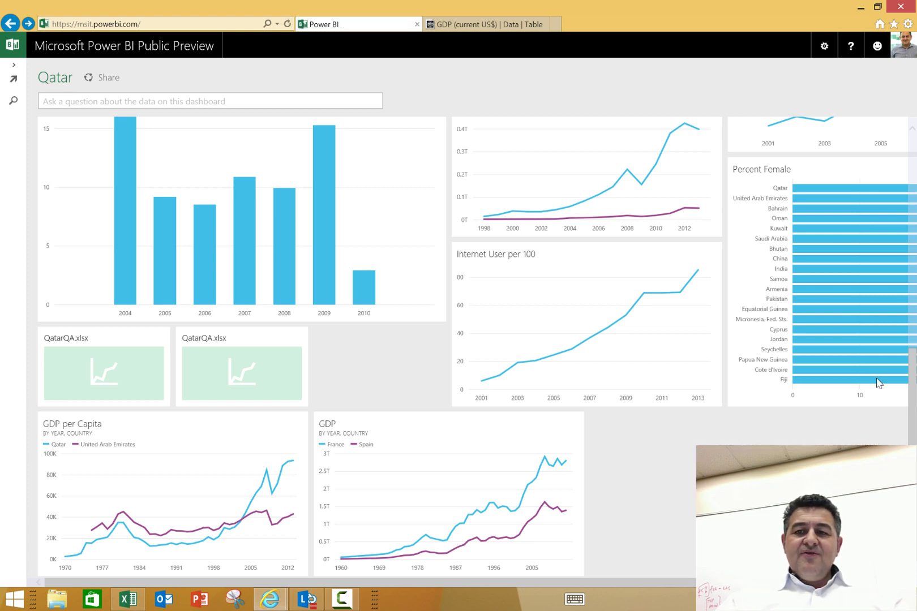
scroll(912, 141, up, 6)
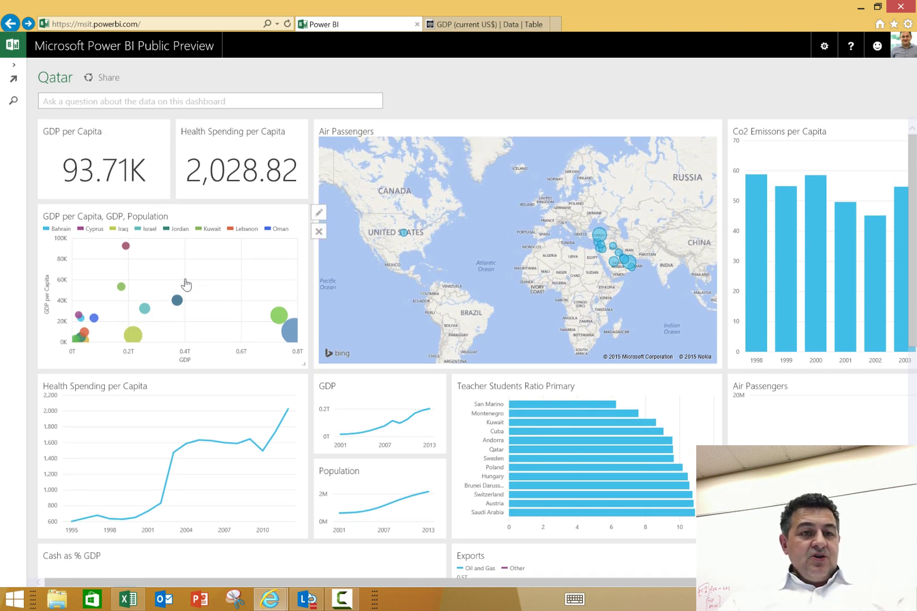
click(185, 285)
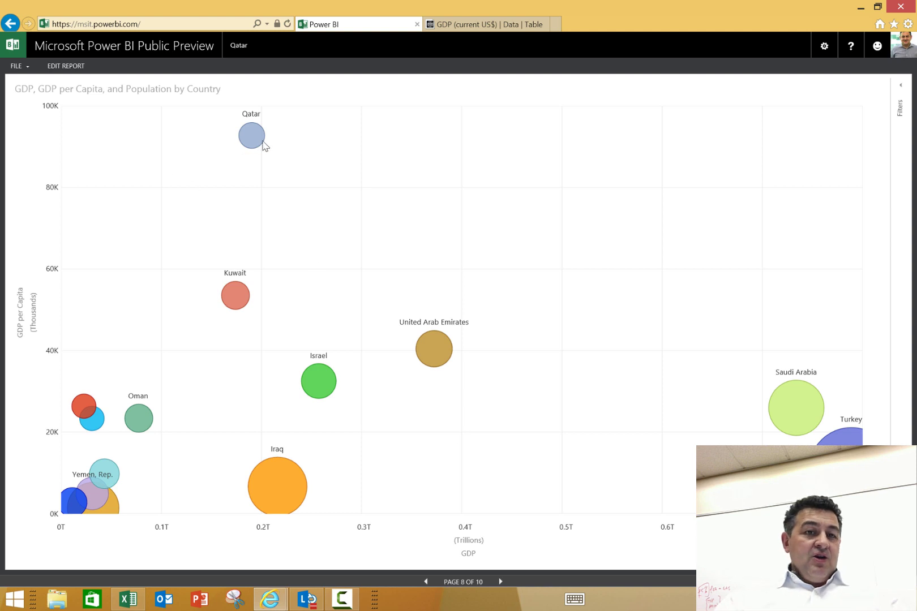
mouse_move(255, 141)
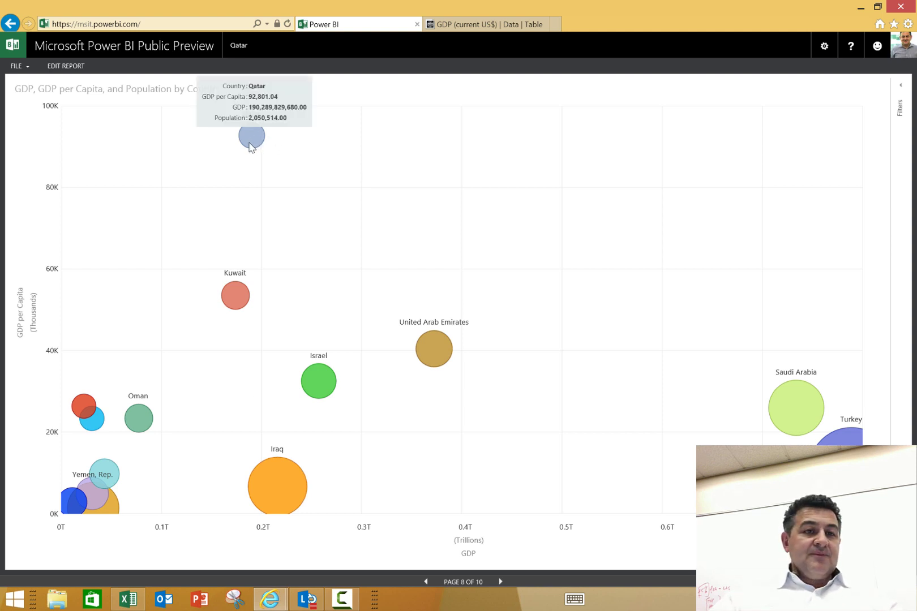
click(12, 50)
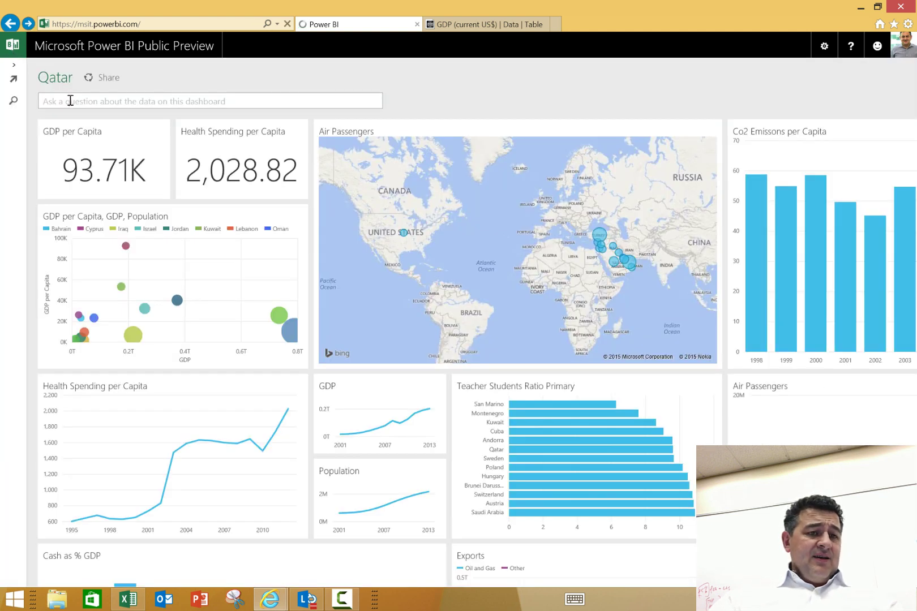
Ask Q&A 'sum of gdp per capita by year as line chart for qatar vs. united arab emirates' and pin the chart.
click(69, 100)
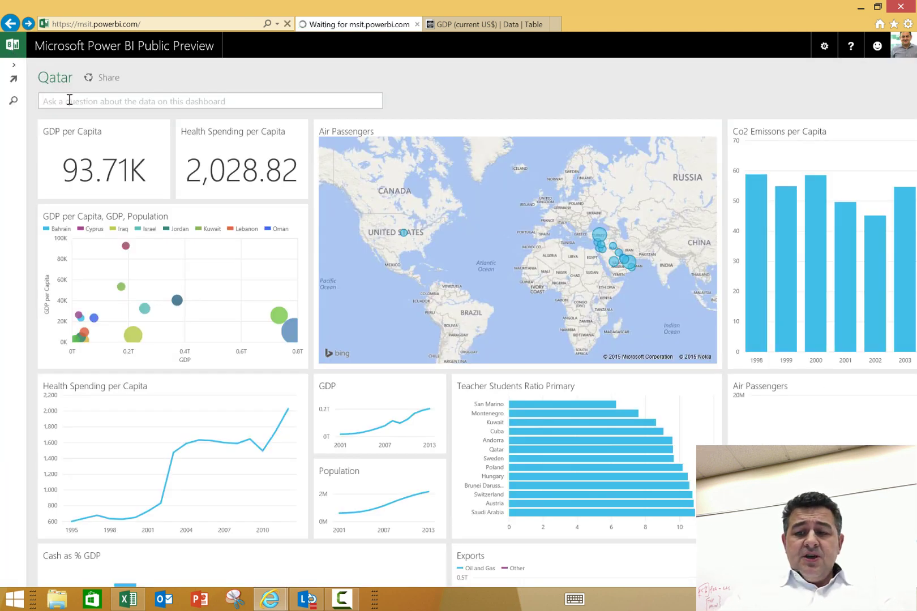
text(s)
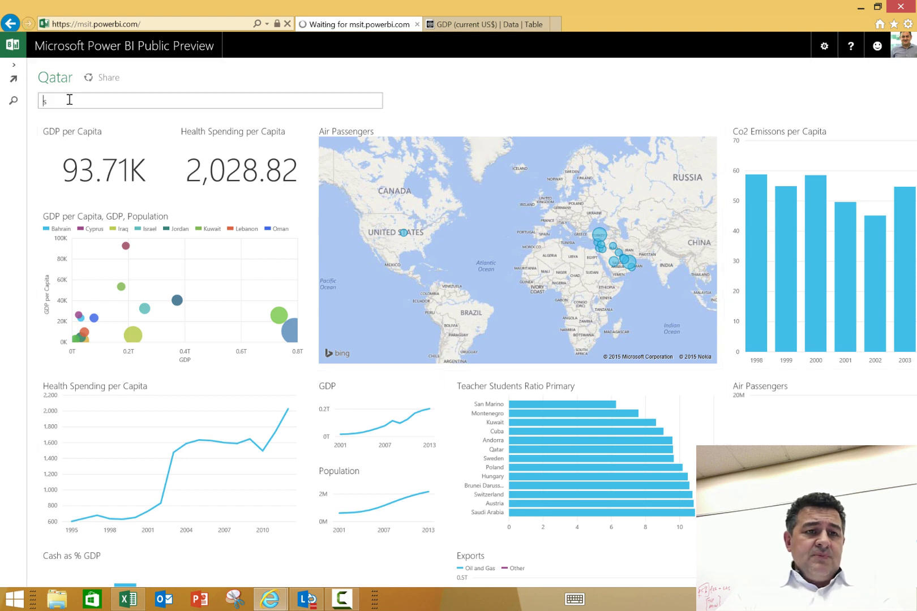
text(um of g)
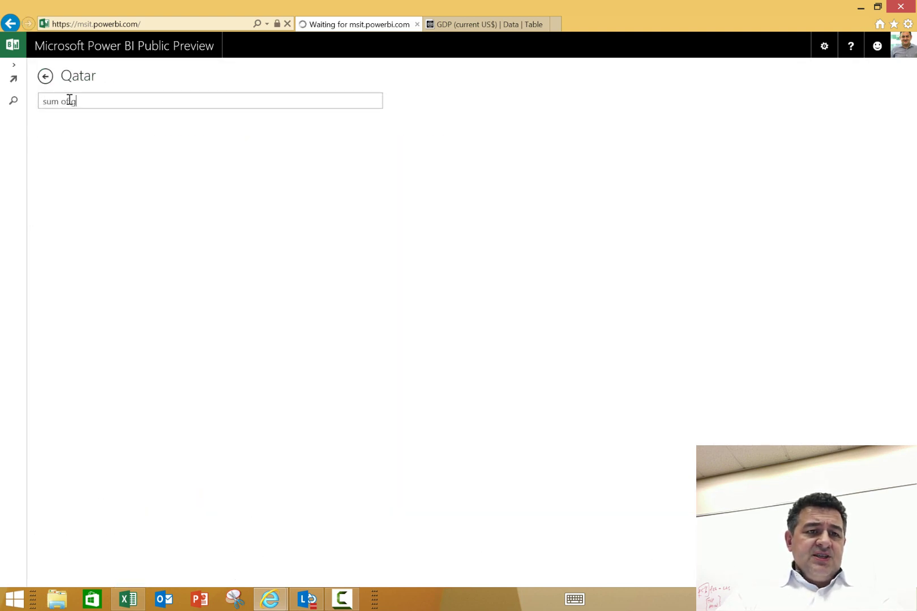
text(dp b y)
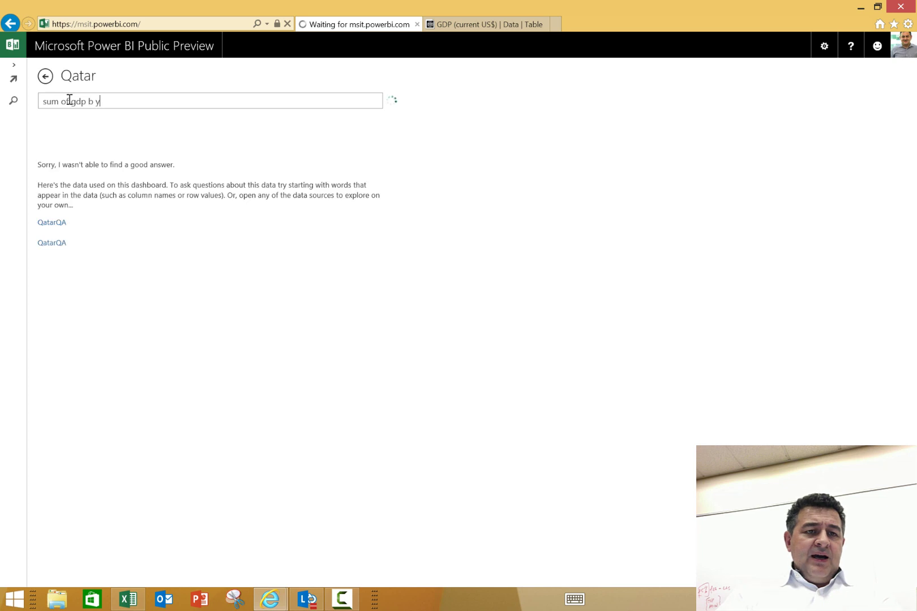
text( year as line char)
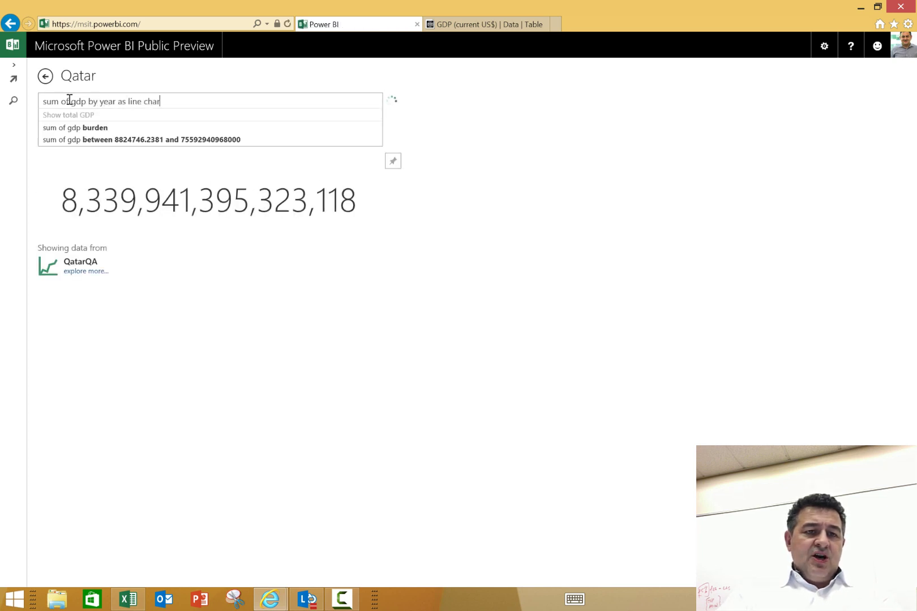
text(t for )
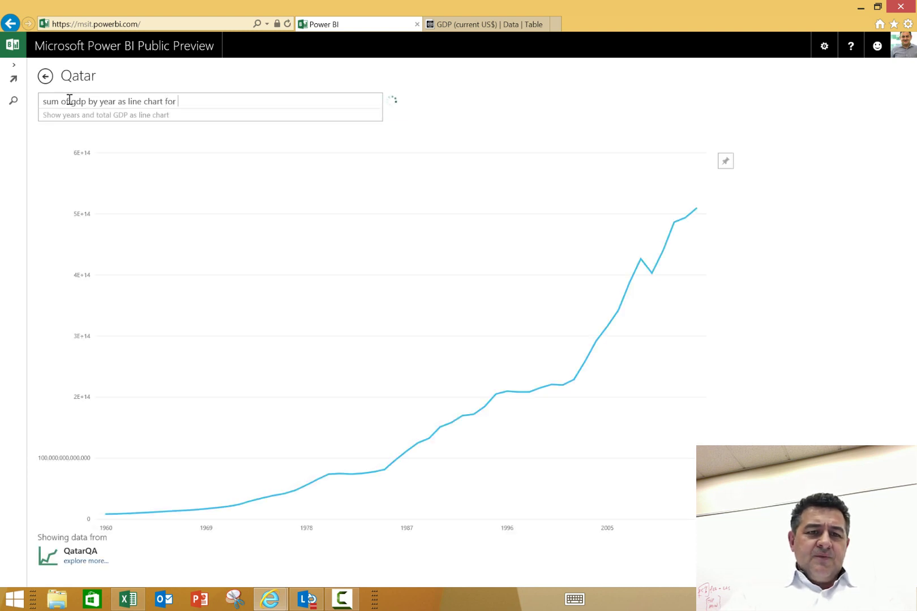
text(qatar)
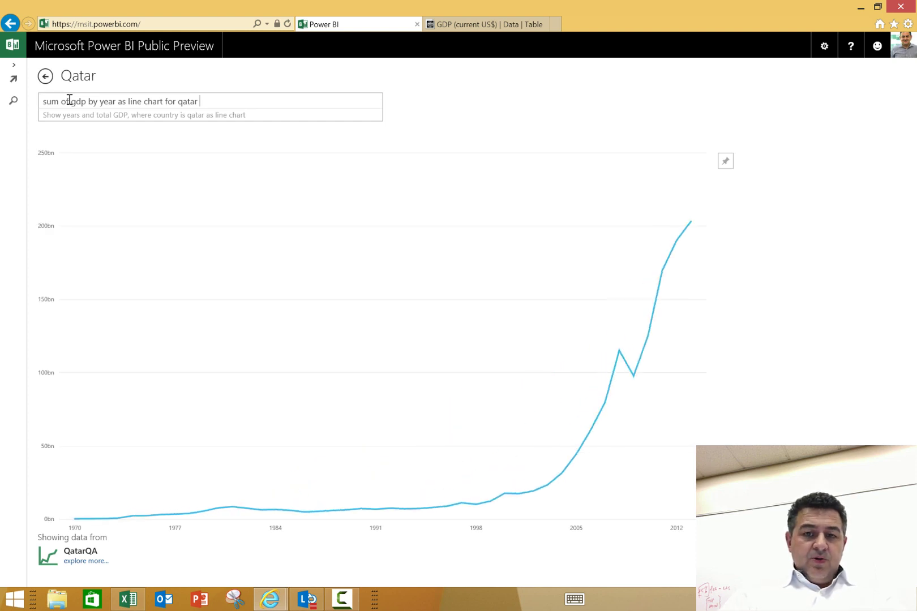
text( vs. united arab emirates)
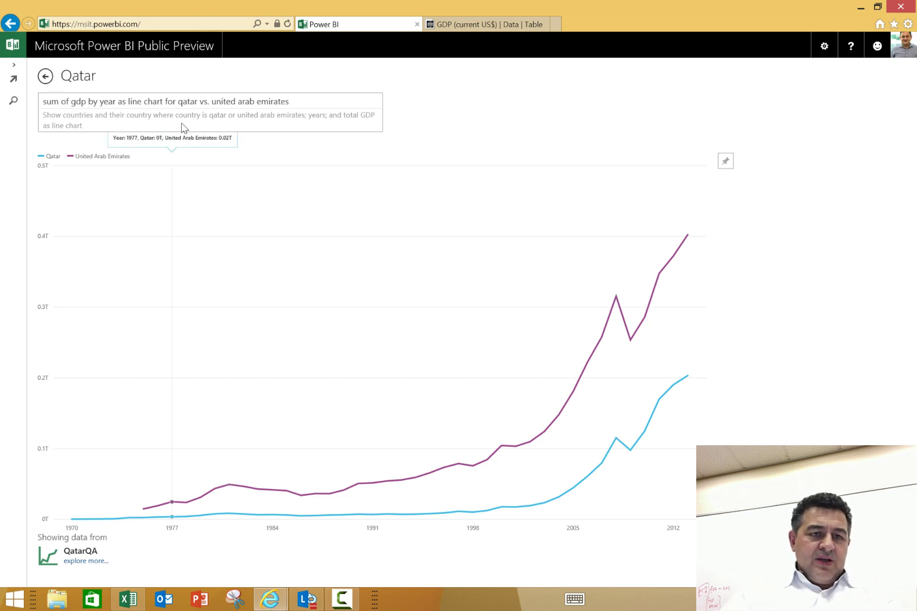
text(per captia)
key(BackSpace)
key(BackSpace)
key(BackSpace)
key(BackSpace)
text(ita)
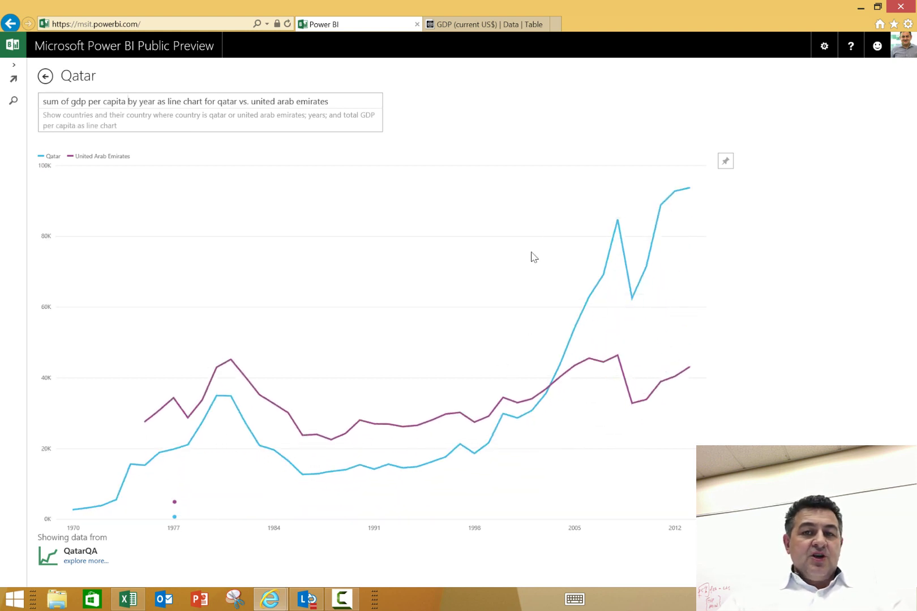
mouse_move(679, 190)
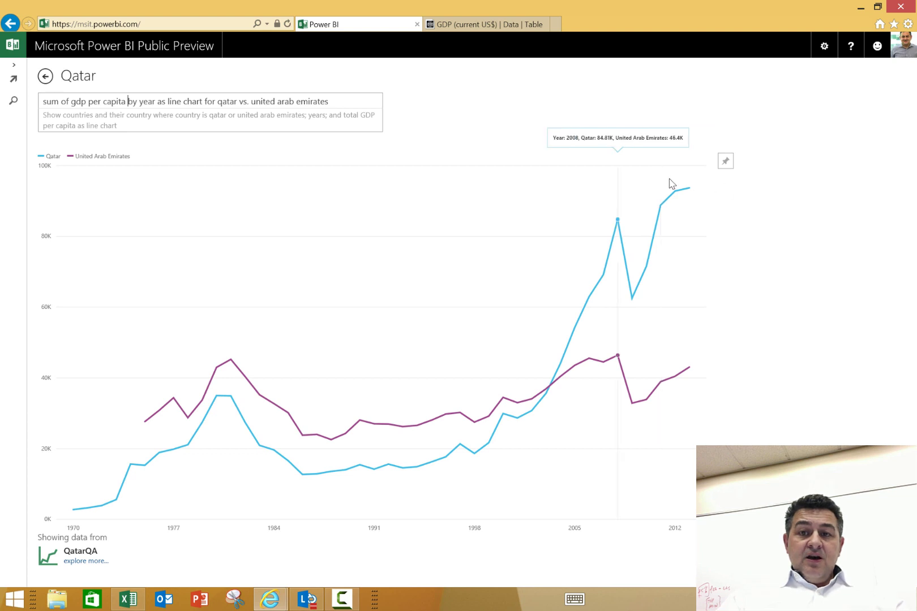
click(724, 163)
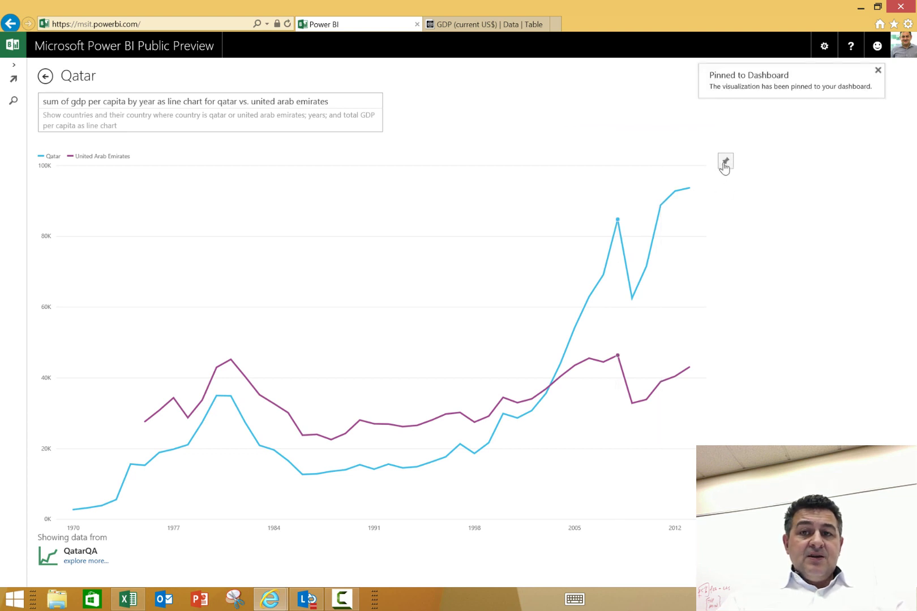
Return to the Qatar dashboard and scroll to check the pinned Qatar vs. UAE GDP per Capita tile.
click(13, 48)
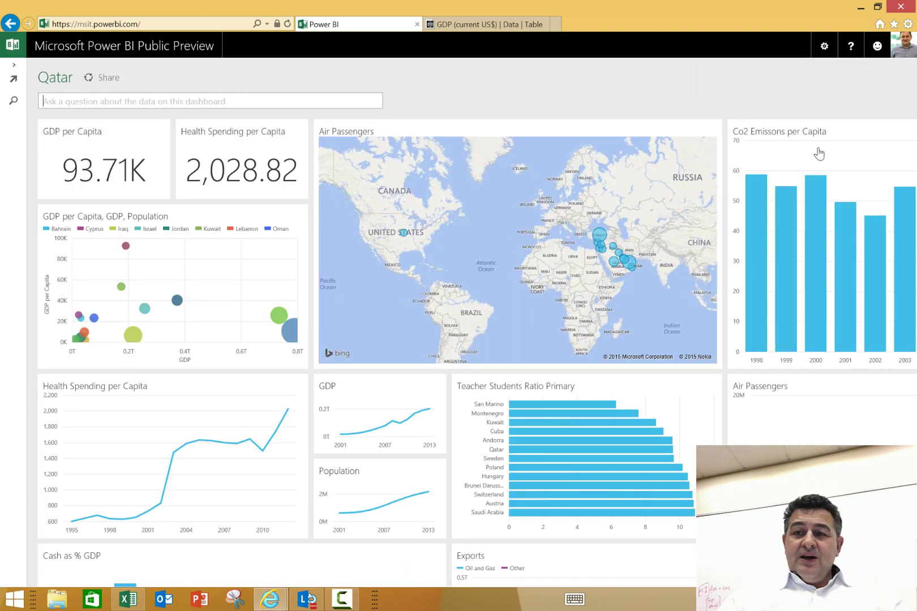
scroll(679, 369, down, 8)
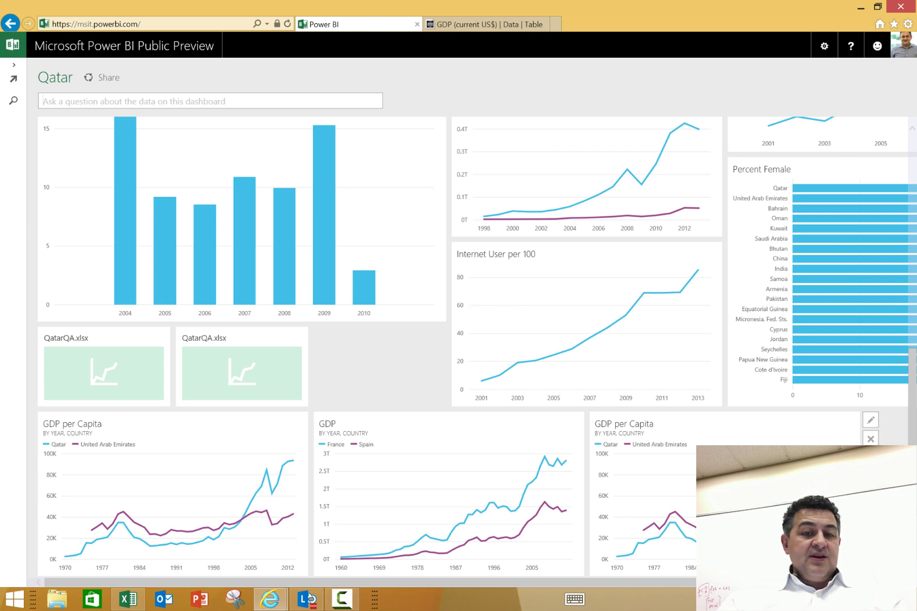
text(sum of gdp per capita by year as line chart for qatar vs. united arab emirates)
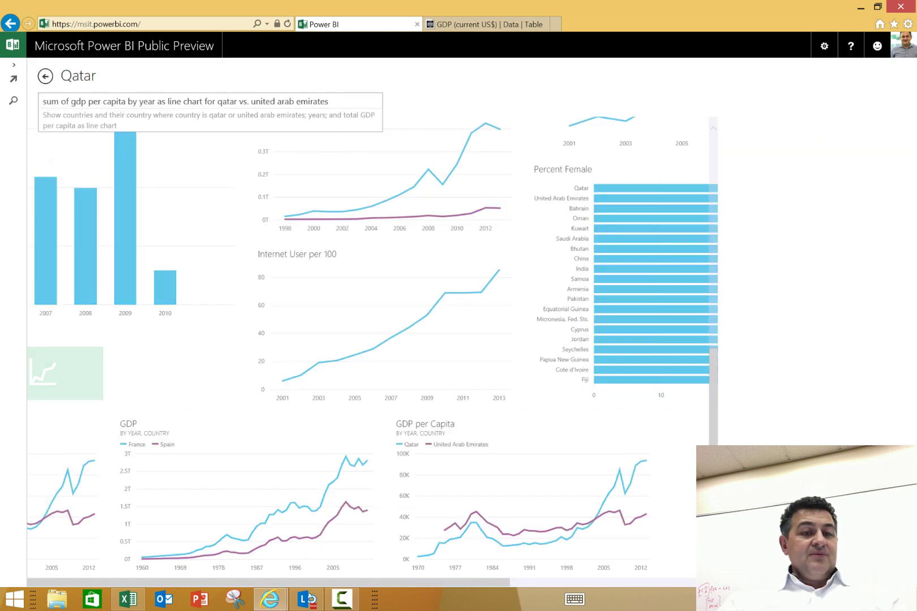
click(6, 47)
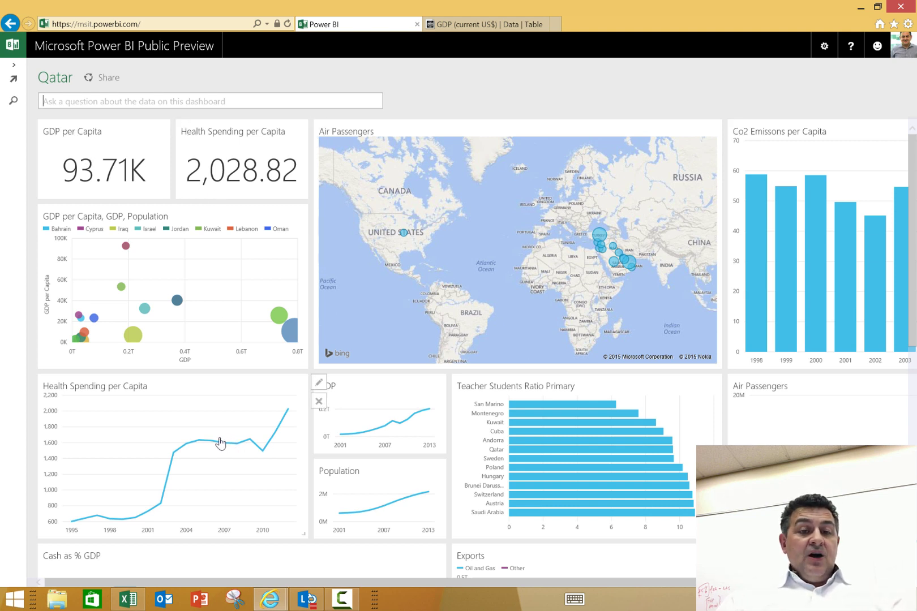
click(188, 434)
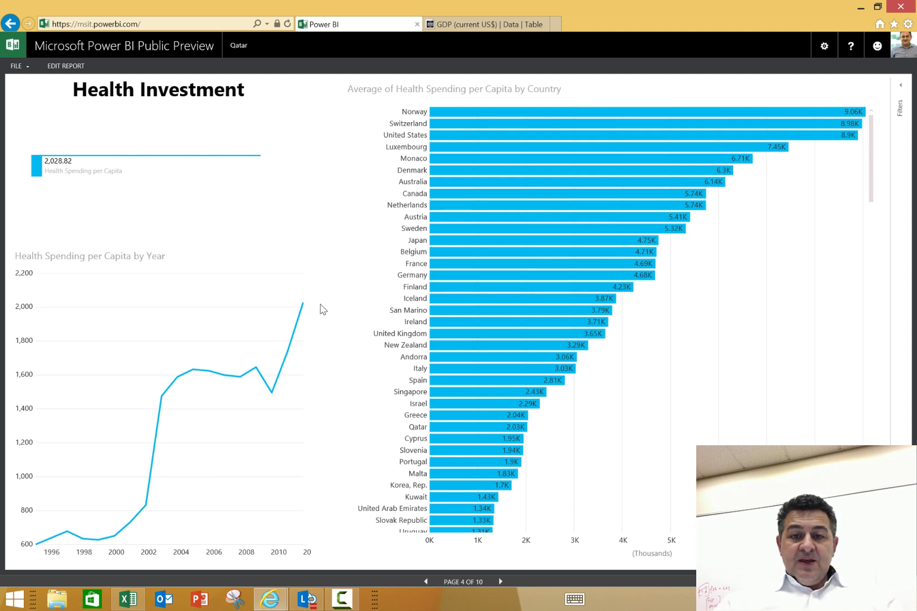
mouse_move(461, 428)
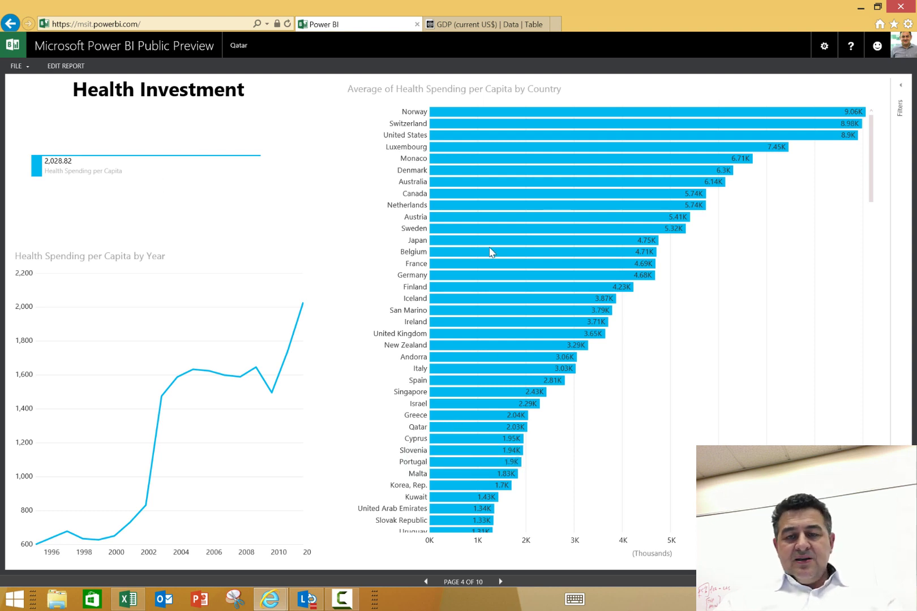
click(13, 47)
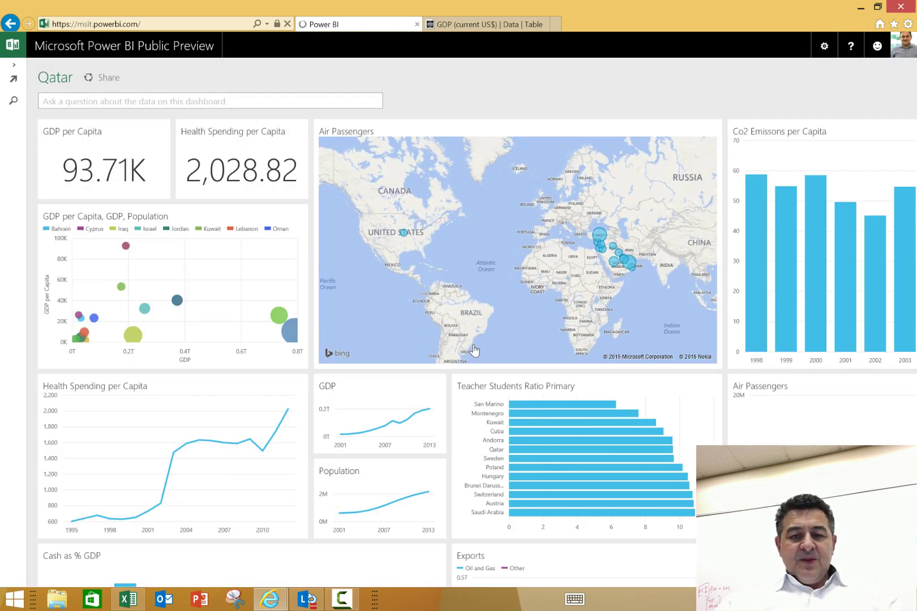
scroll(616, 481, down, 3)
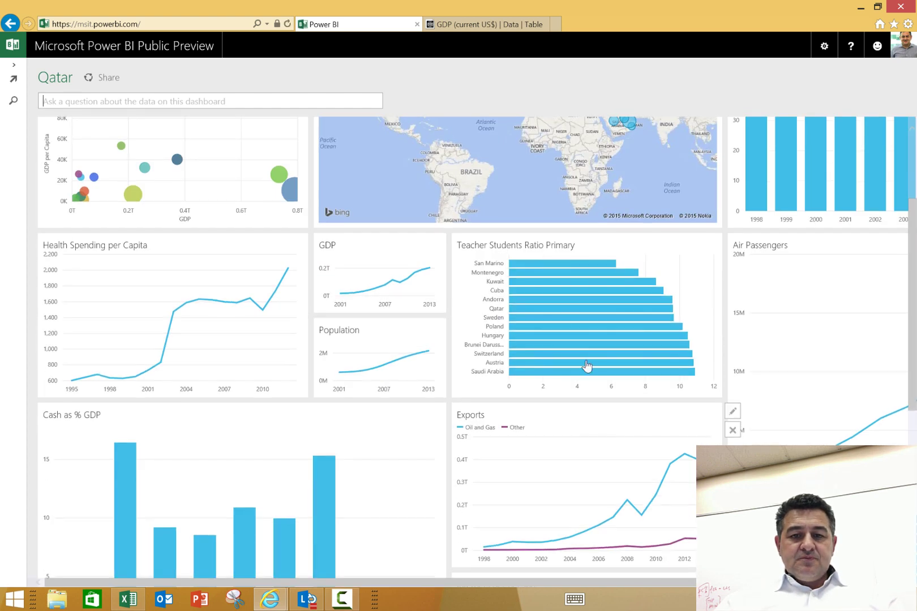
click(569, 316)
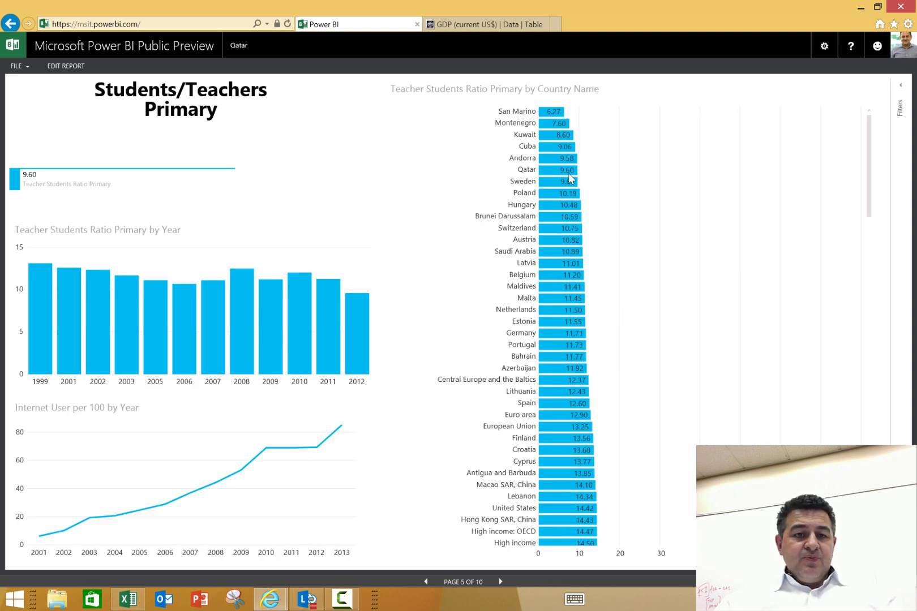
mouse_move(568, 178)
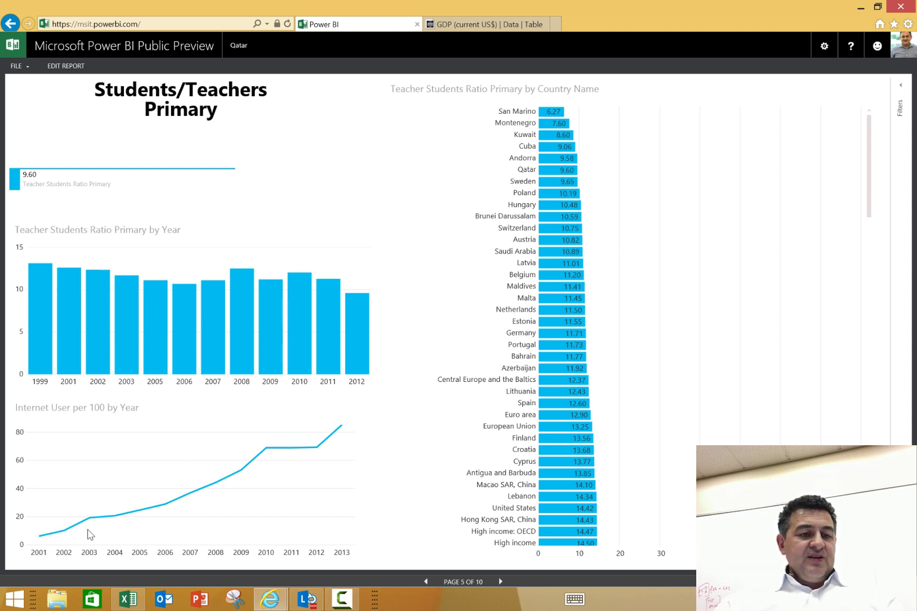
click(14, 46)
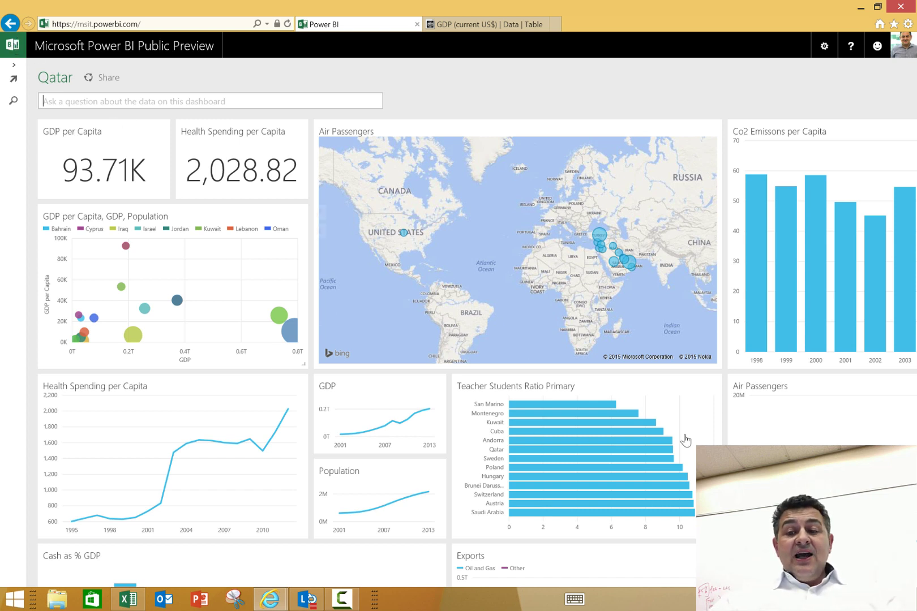
scroll(915, 255, down, 2)
scroll(915, 254, down, 5)
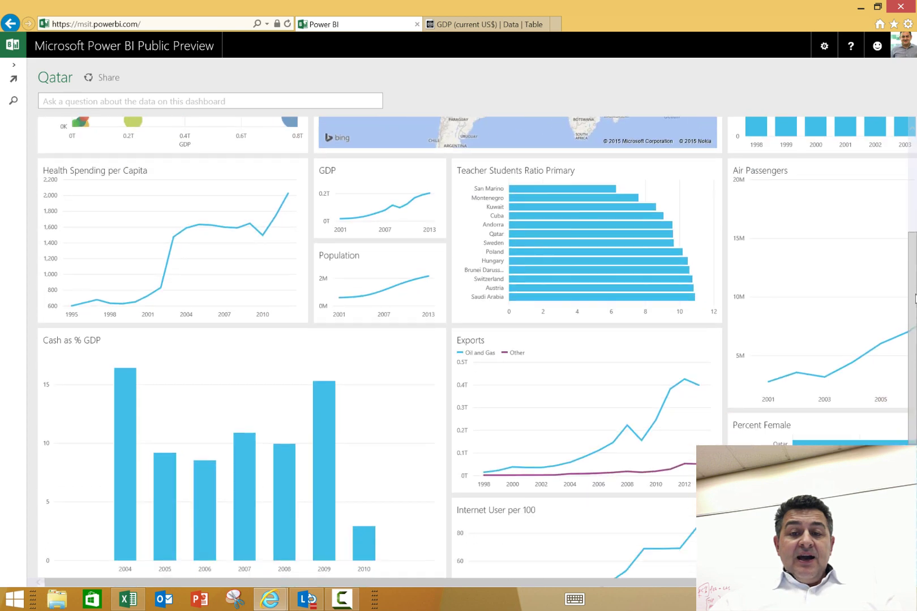
drag(912, 320, 912, 410)
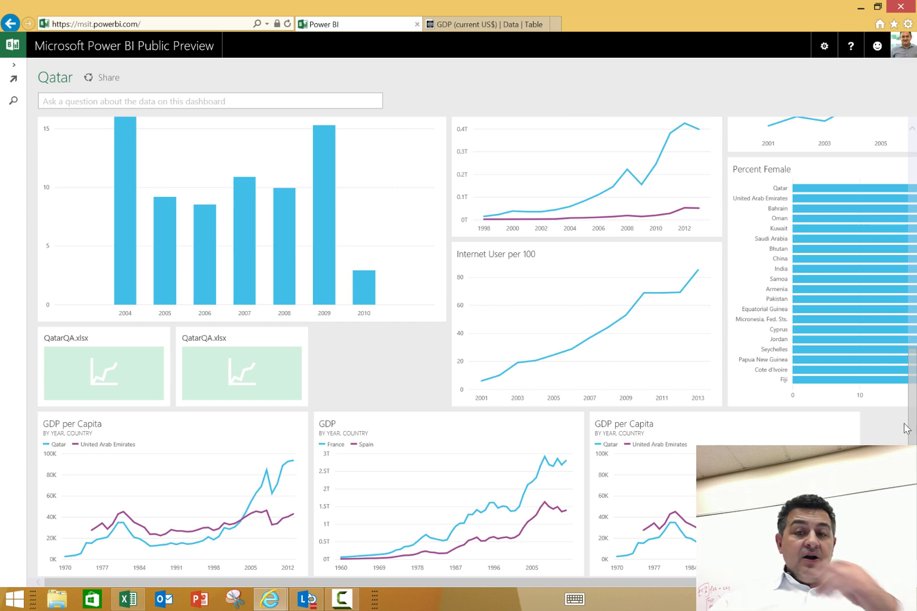
drag(908, 420, 906, 132)
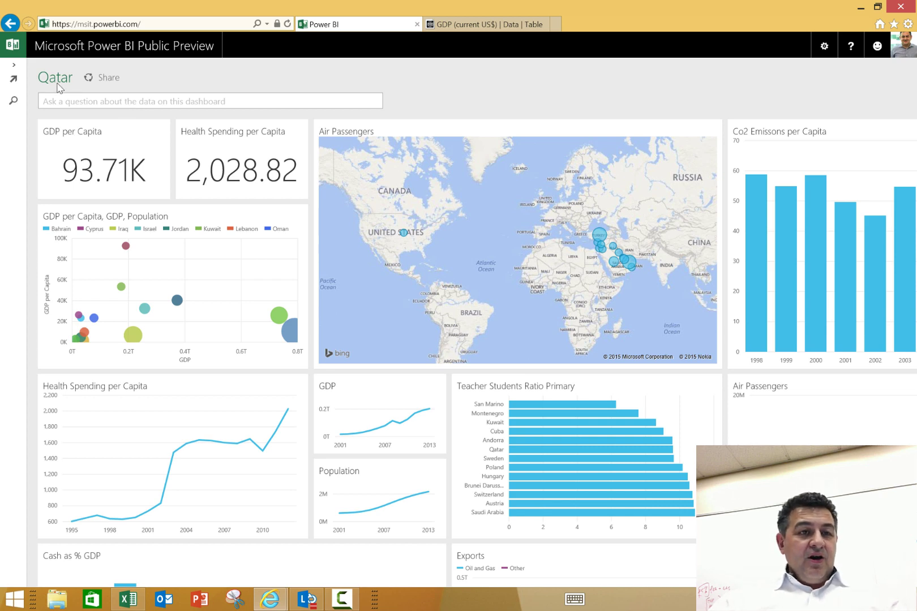
Open the Spain dashboard from the nav pane and preview its Unemployment Rate tile's report.
click(14, 71)
mouse_move(94, 181)
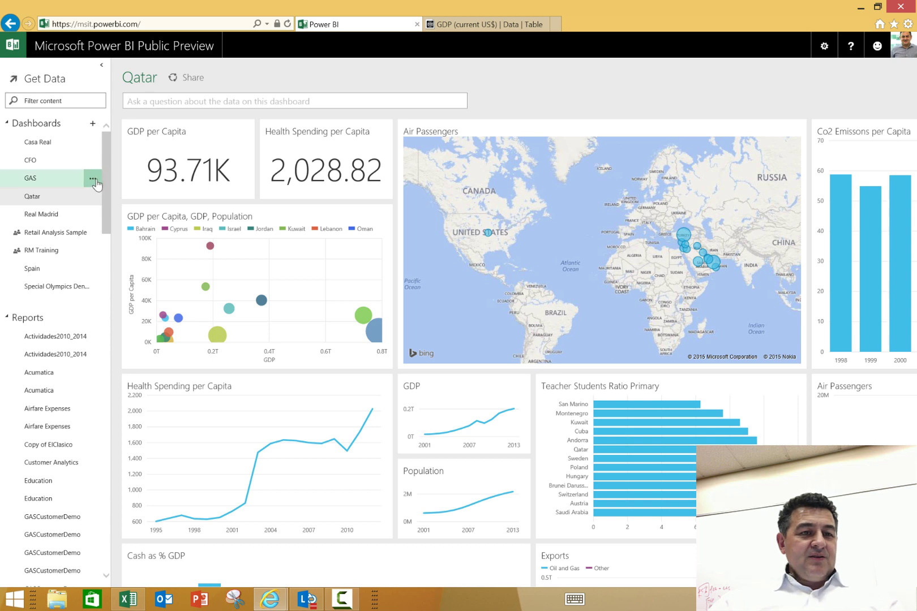
click(30, 270)
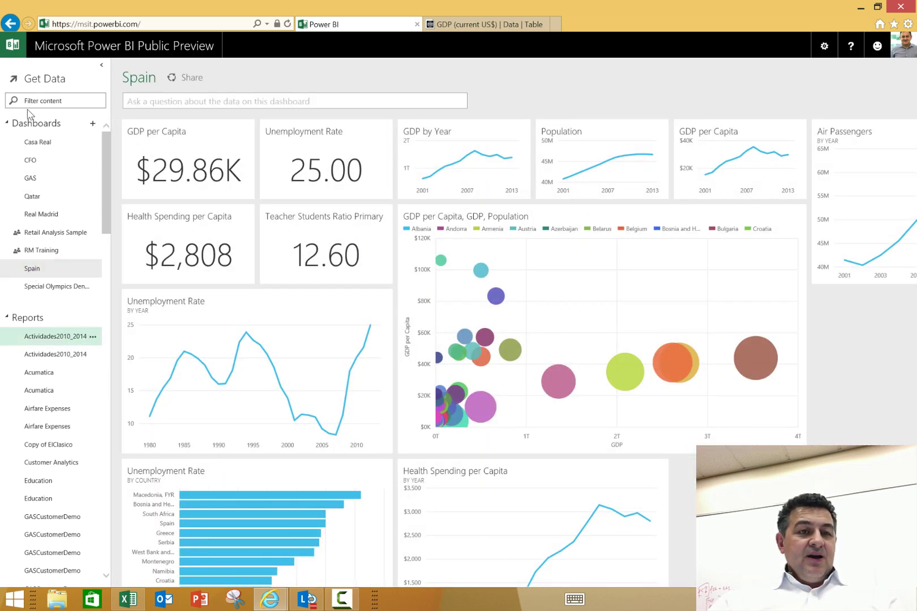
click(101, 65)
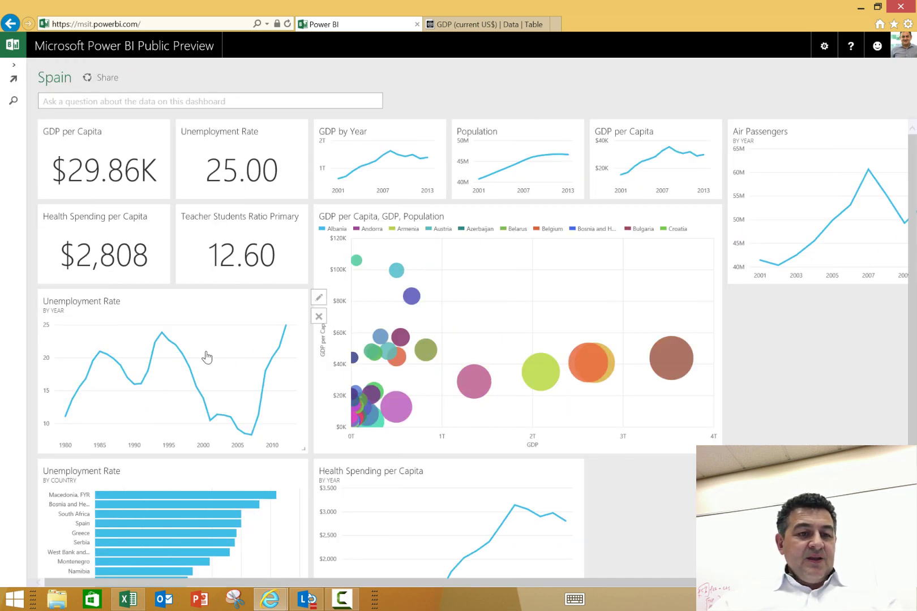
click(207, 356)
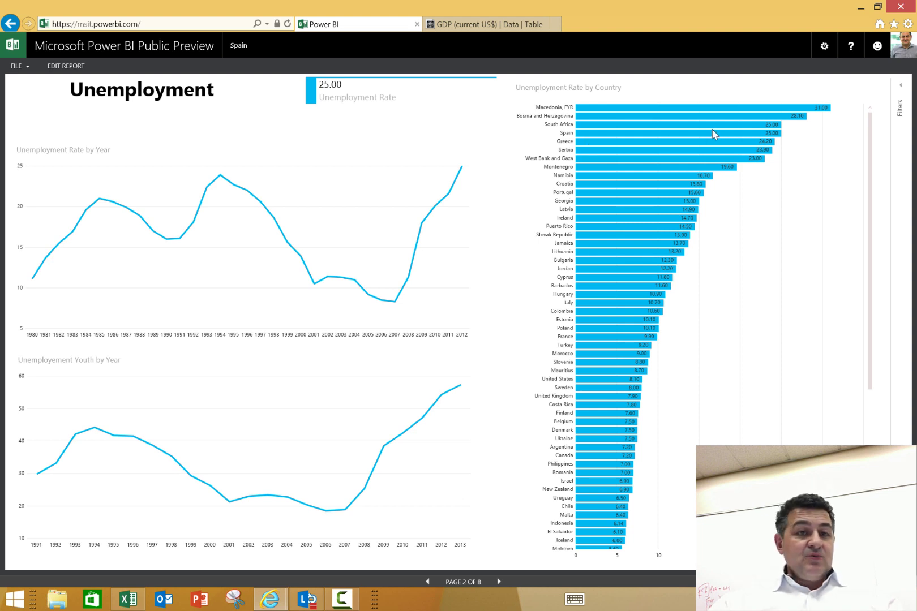
click(17, 51)
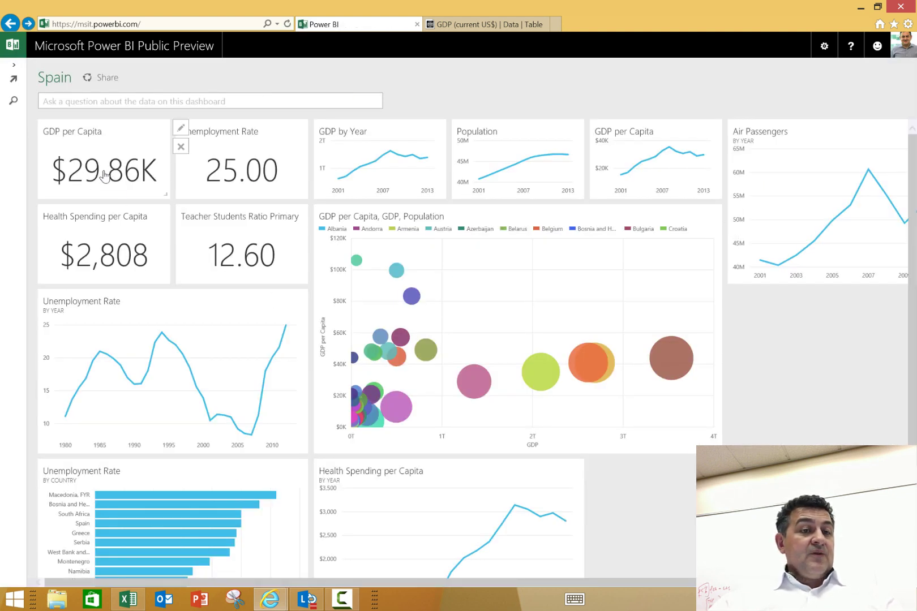
View the Spain Economy report behind GDP per Capita, then return and expand the nav pane.
click(103, 176)
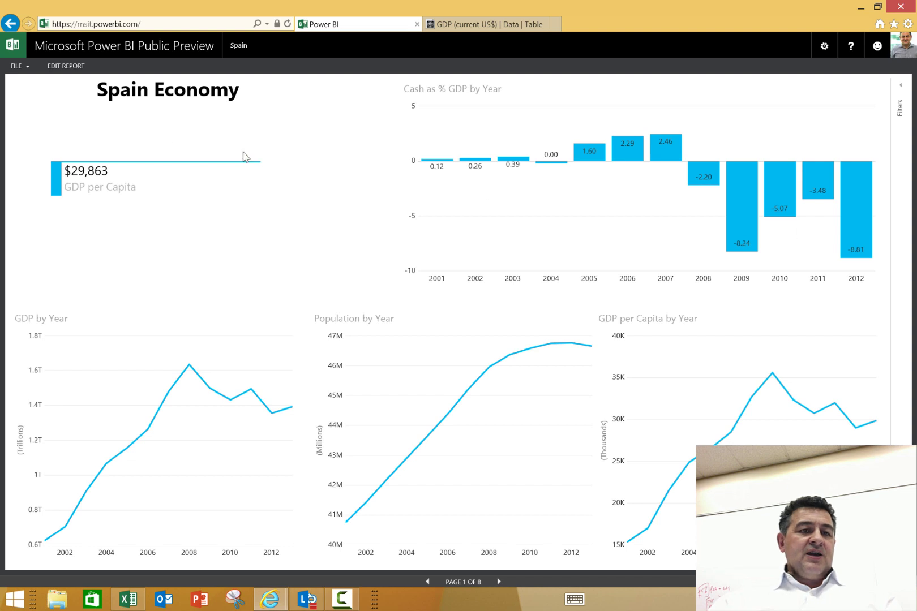
click(12, 47)
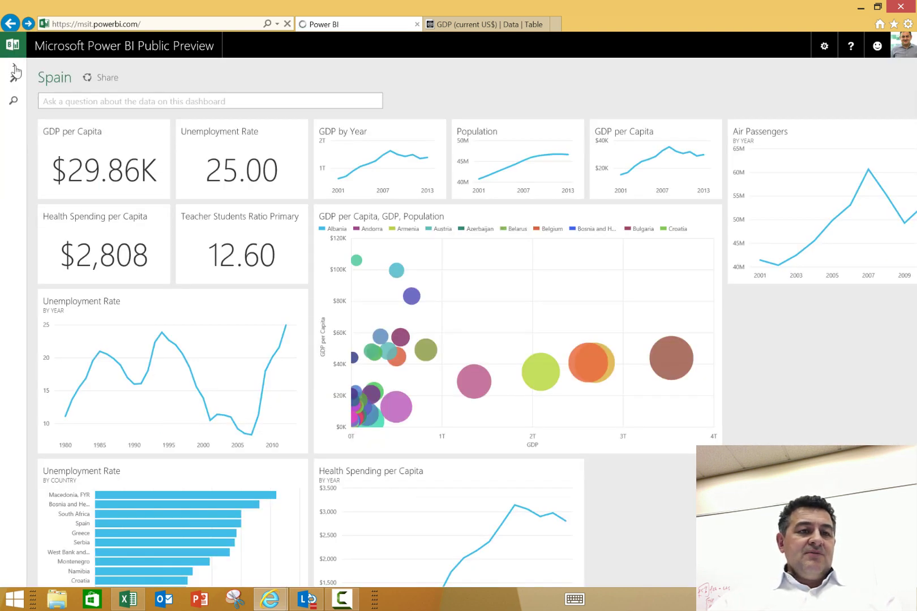
click(14, 73)
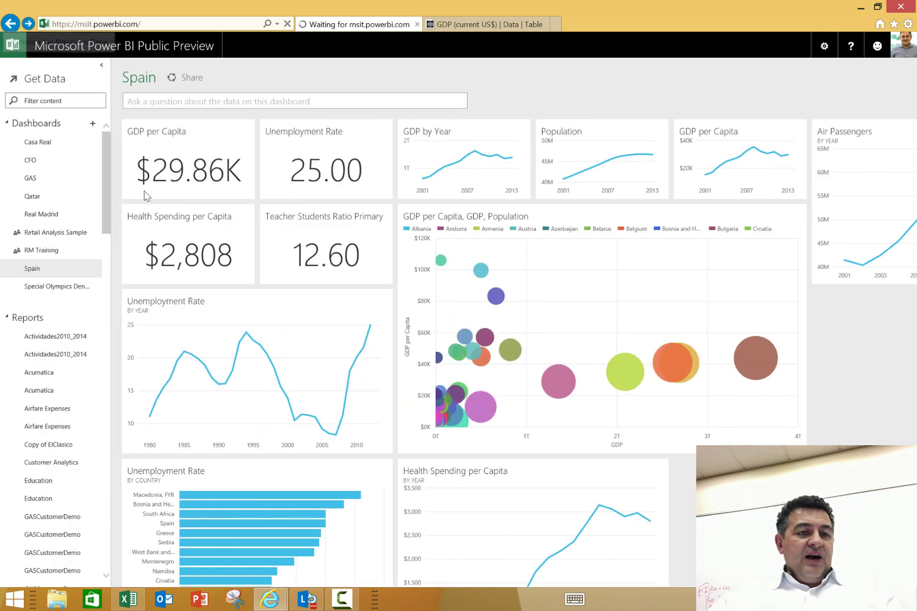